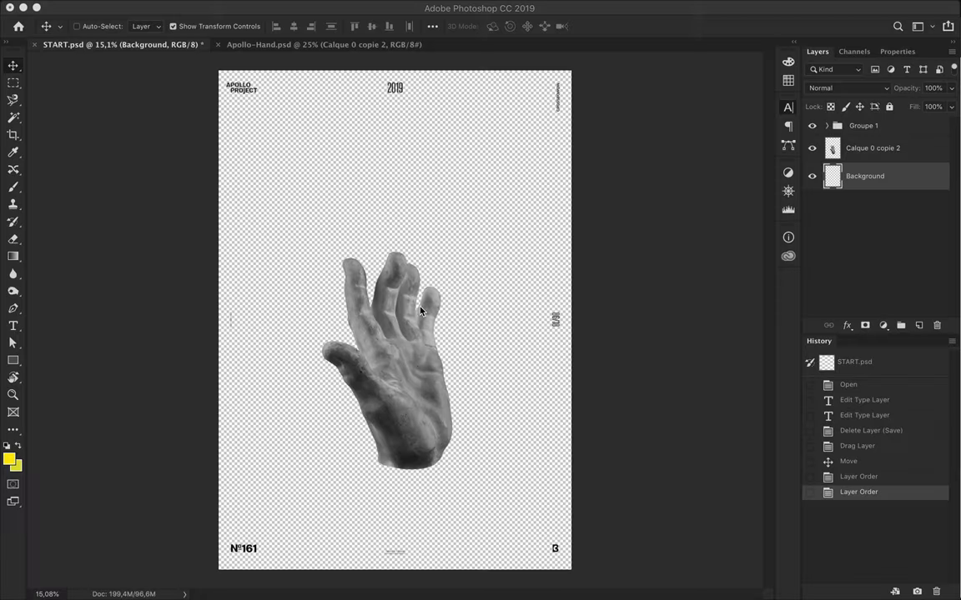
Fill the canvas with a yellow rectangle and add an upside-down hand copy at the top
key("u")
left_click_drag(218, 70, 572, 571)
key("v")
mouse_move(410, 386)
left_mouse_down()
mouse_move(411, 346)
mouse_move(409, 440)
mouse_move(408, 182)
left_mouse_up()
key("ctrl+t")
left_click_drag(392, 125, 412, 189)
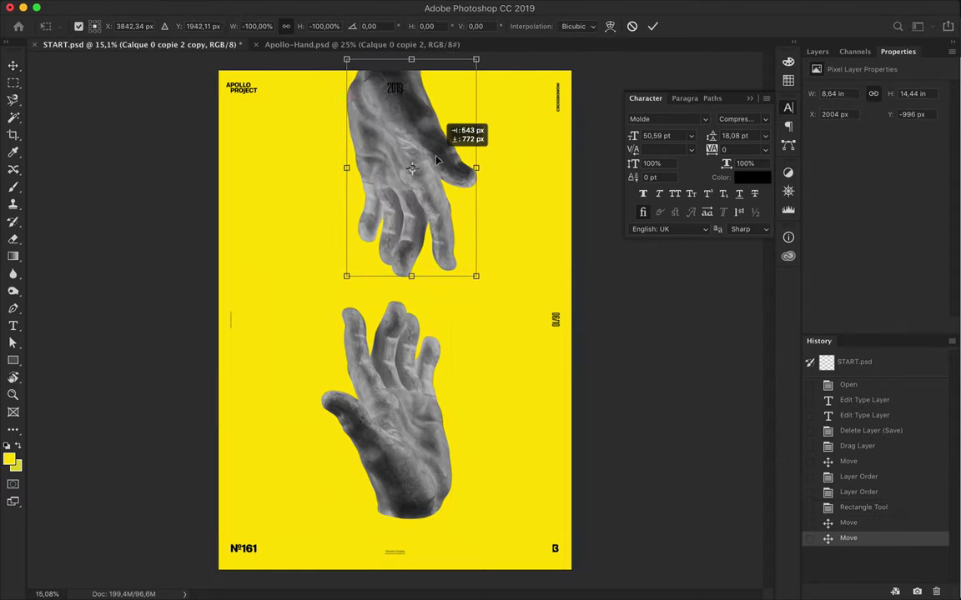
key("Return")
Enlarge the lower hand down to the bottom edge and raise the flipped hand slightly
left_click(392, 413)
key("ctrl+t")
left_click_drag(321, 300, 307, 278)
left_click_drag(386, 407, 386, 442)
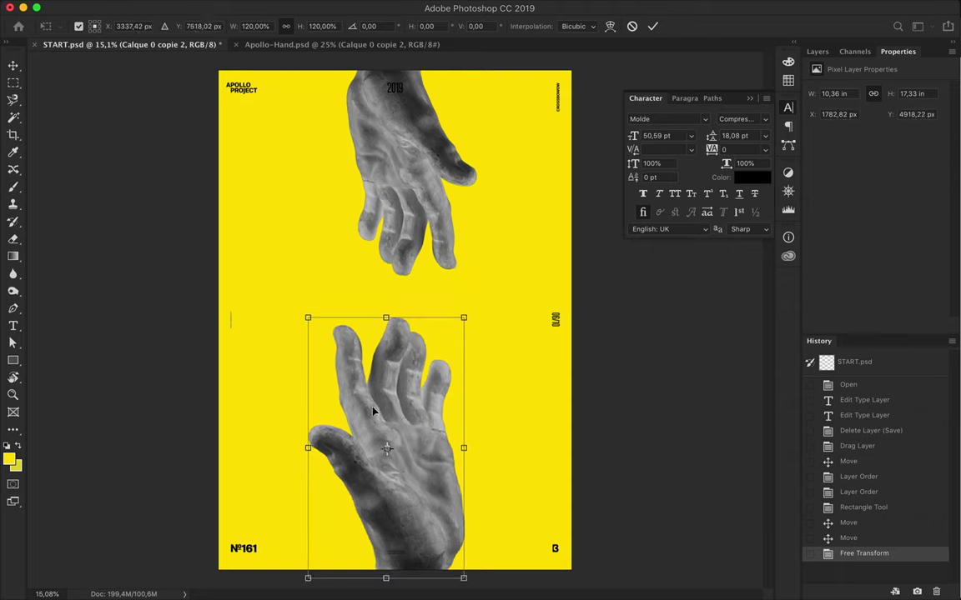
key("Return")
left_click_drag(426, 183, 425, 158)
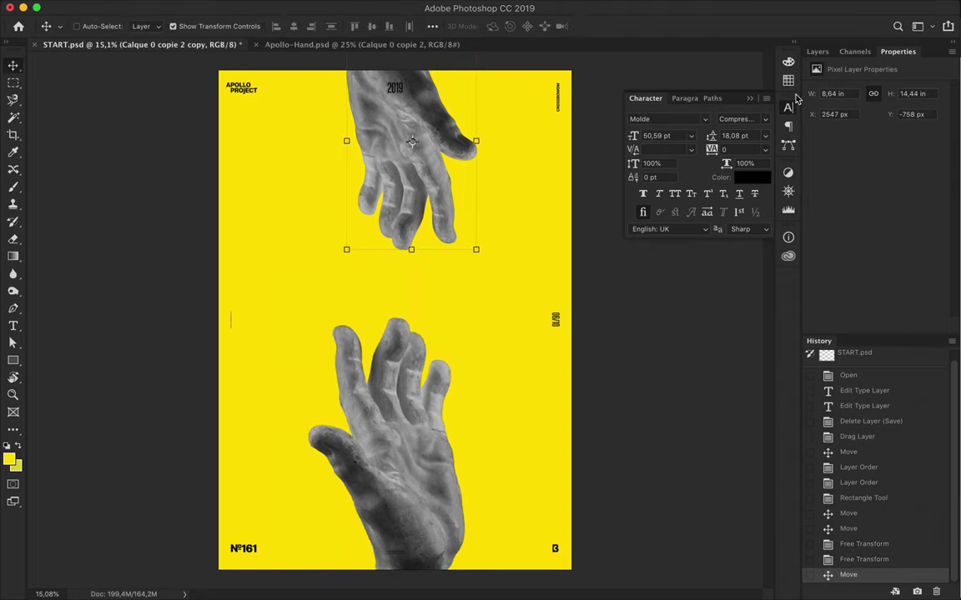
Show the Layers panel and start a new text line on the poster
left_click(817, 51)
key("t")
left_click(282, 269)
Type 'APOLLO' and scale it up with Free Transform
type("APOLLO")
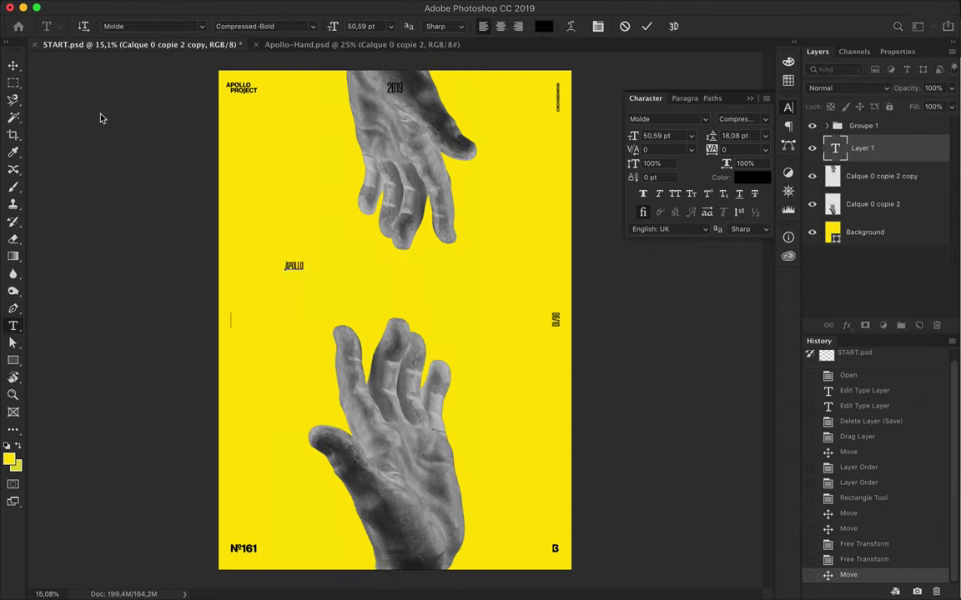
key("ctrl+t")
mouse_move(304, 271)
left_mouse_down()
mouse_move(375, 310)
mouse_move(310, 198)
left_mouse_up()
key("Return")
key("v")
Add a column-and-row guide layout and turn a duplicate of APOLLO into '365°' below
left_click(392, 9)
left_click(417, 391)
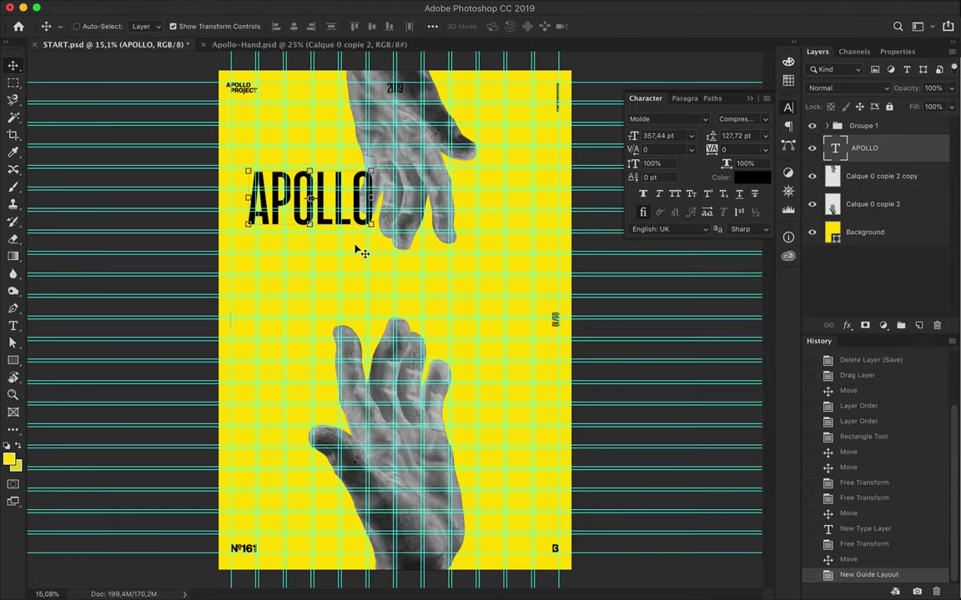
mouse_move(355, 230)
left_mouse_down()
mouse_move(475, 442)
mouse_move(532, 417)
left_mouse_up()
double_click(417, 409)
type("365°")
key("ctrl+Return")
key("v")
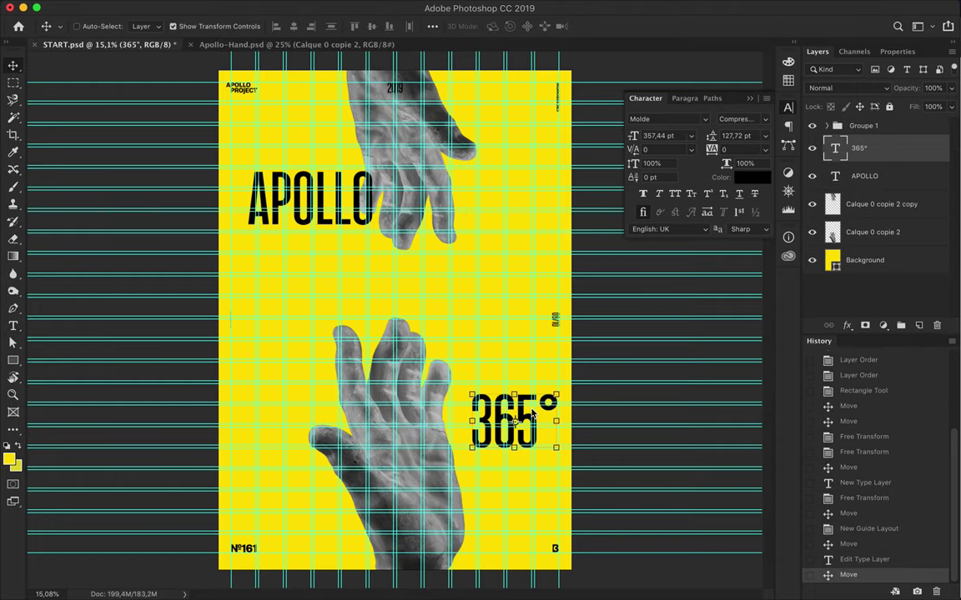
Hide the guides, place 365° beside APOLLO, and enlarge APOLLO past the left edge
key("ctrl+semicolon")
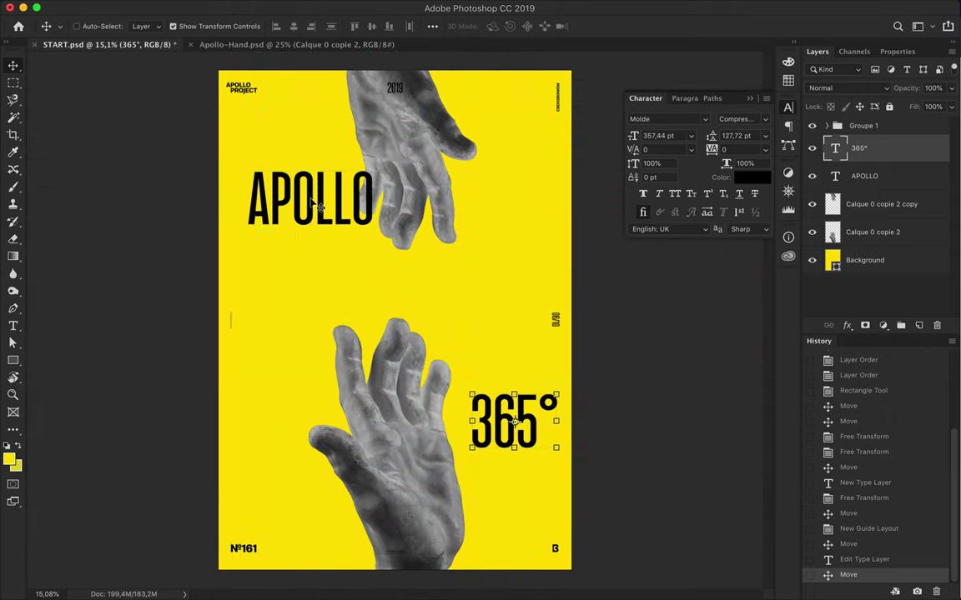
left_click_drag(310, 200, 311, 260)
left_click_drag(501, 421, 457, 303)
left_click(313, 257)
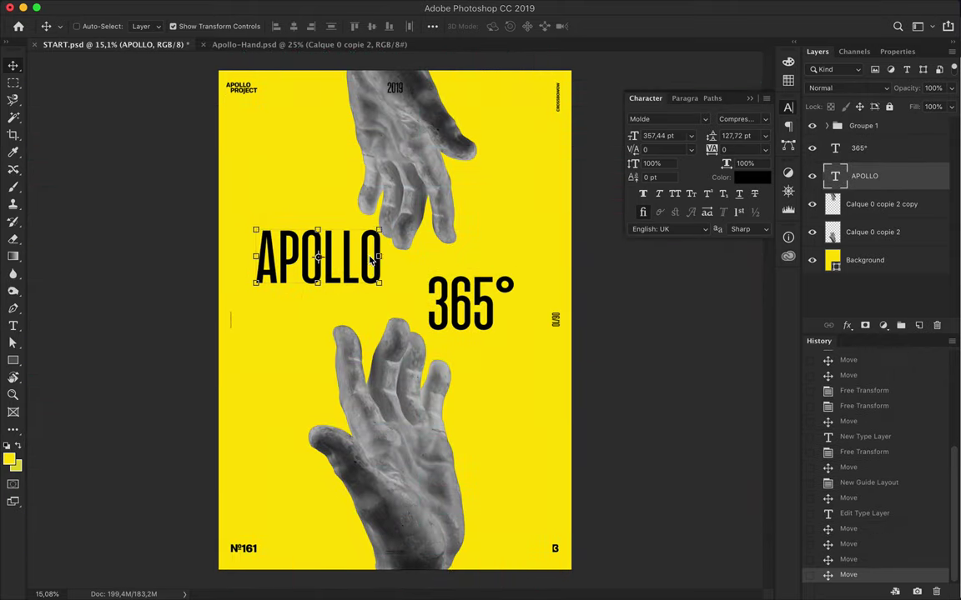
key("ctrl+t")
left_click_drag(250, 227, 175, 154)
mouse_move(334, 215)
left_mouse_down()
mouse_move(286, 215)
mouse_move(527, 231)
left_mouse_up()
Duplicate the enlarged APOLLO and shift the 365° text to the left
key("Return")
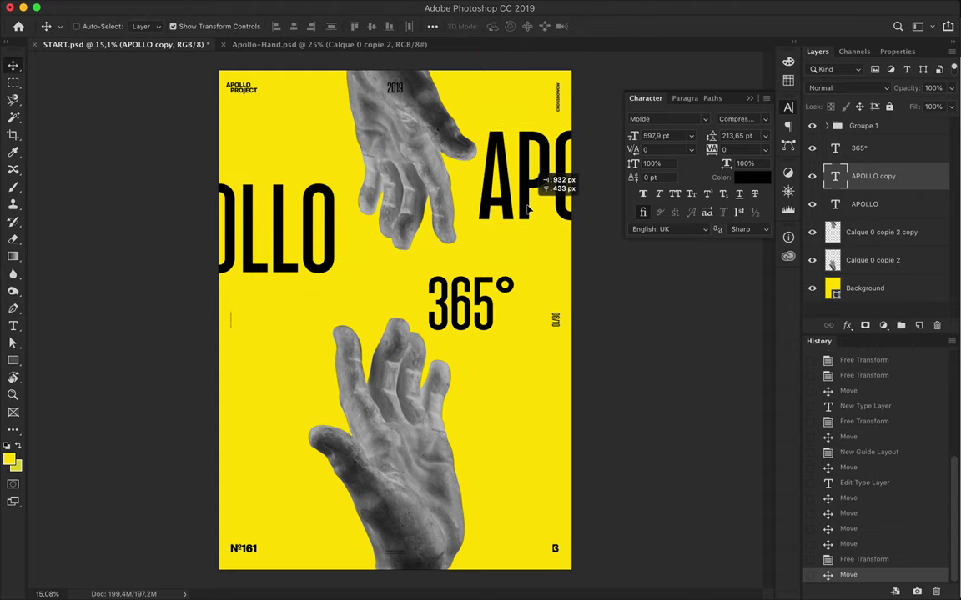
left_click(499, 312)
mouse_move(499, 312)
left_mouse_down()
mouse_move(469, 309)
mouse_move(509, 328)
mouse_move(431, 310)
left_mouse_up()
key("Return")
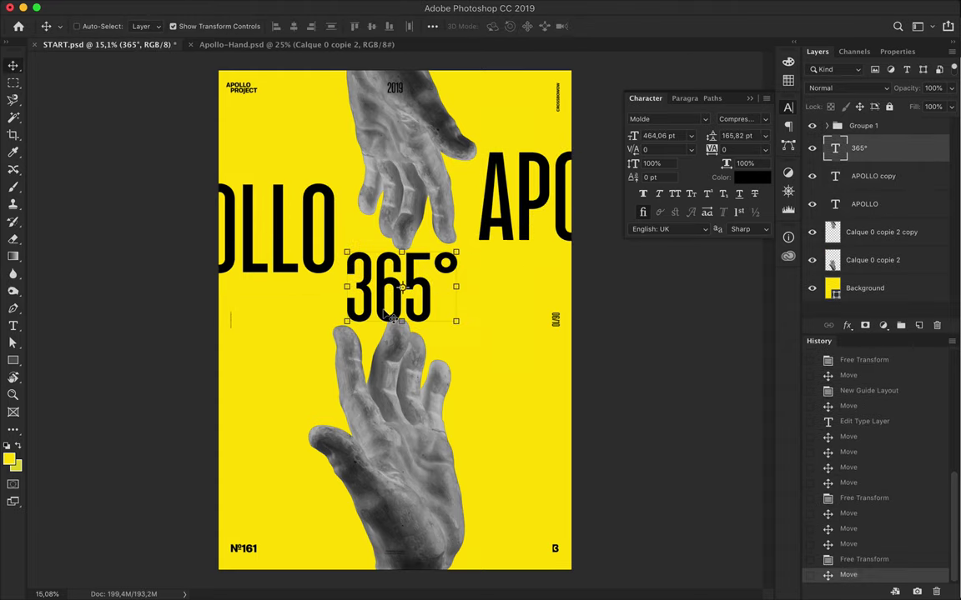
Split the 365° text into separate '3', '6' and '5°' layers
key("t")
mouse_move(373, 288)
left_mouse_down()
mouse_move(569, 284)
mouse_move(406, 287)
mouse_move(444, 288)
left_mouse_up()
key("BackSpace")
double_click(406, 287)
type("6")
key("Escape")
key("v")
Scatter the 3, 6 and 5° around the lower hand and lower the left APOLLO slightly
left_click_drag(360, 292, 311, 382)
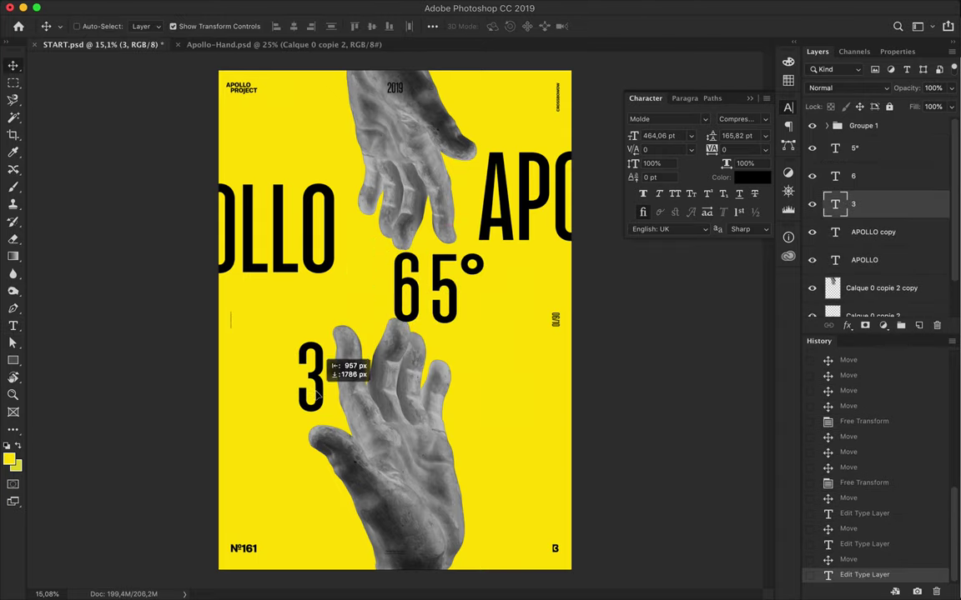
left_click_drag(407, 290, 368, 299)
left_click_drag(451, 311, 489, 403)
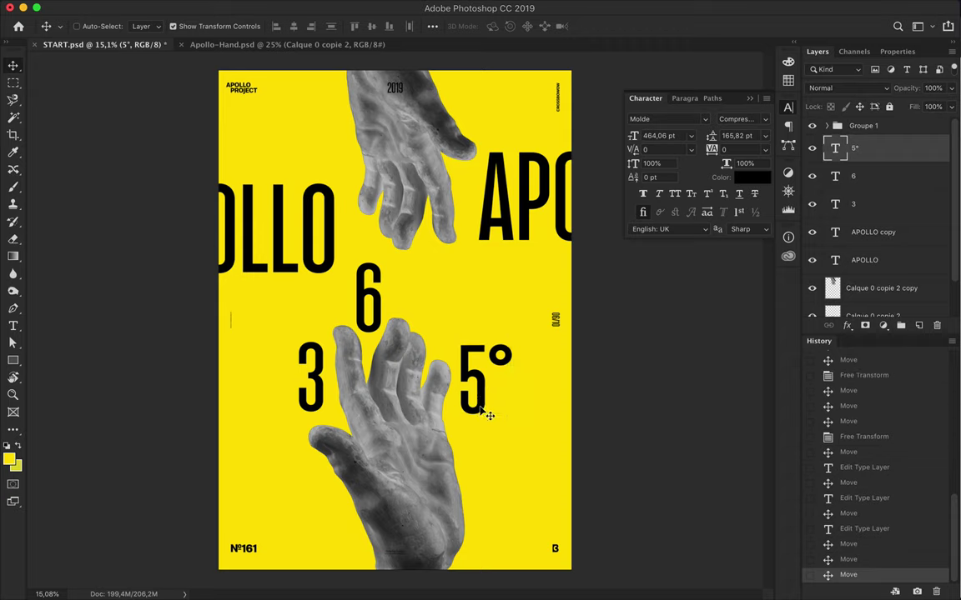
left_click_drag(329, 231, 329, 259)
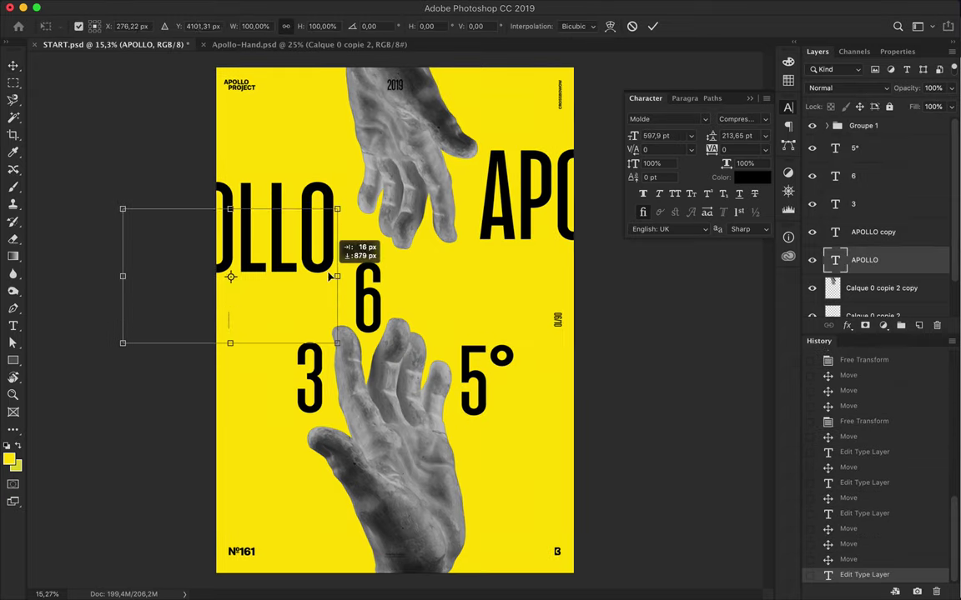
Tilt the 3 sharply and the 5° slightly with Free Transform
left_click(314, 382)
key("ctrl+t")
left_click_drag(267, 342, 263, 352)
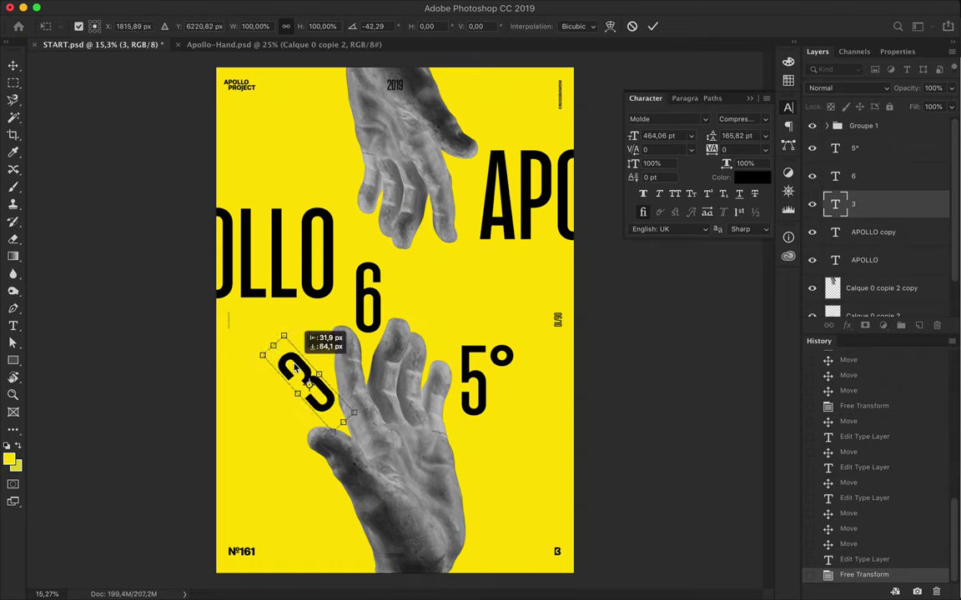
key("Return")
left_click(476, 380)
key("ctrl+t")
left_click_drag(471, 322, 476, 314)
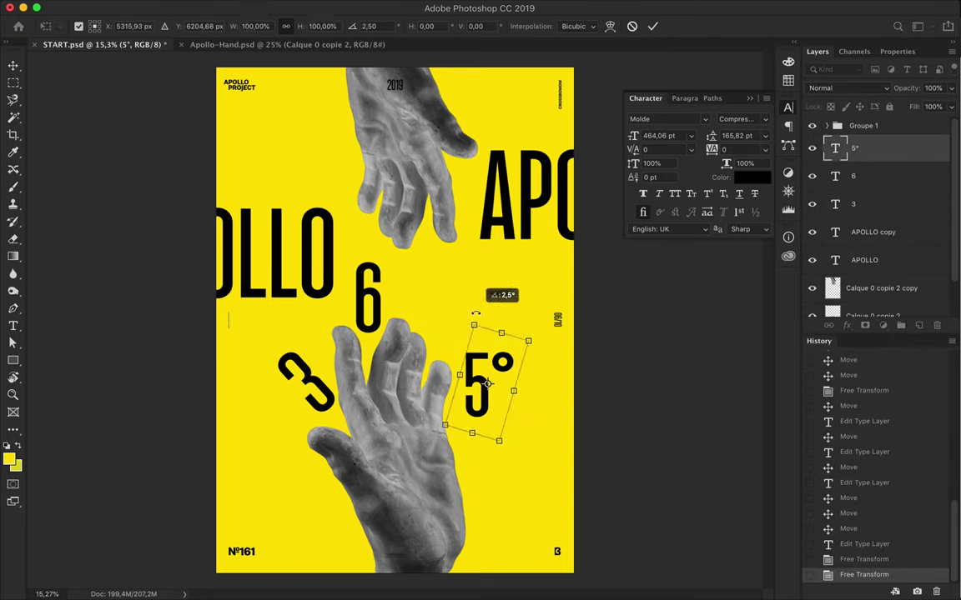
left_click_drag(484, 364, 484, 368)
key("Return")
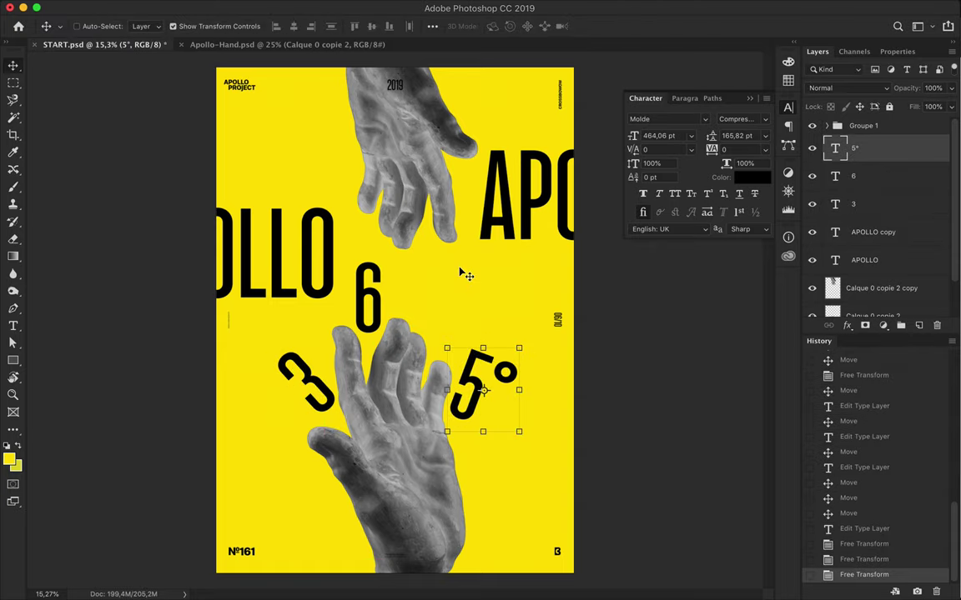
left_click(368, 275)
key("ctrl+t")
key("Return")
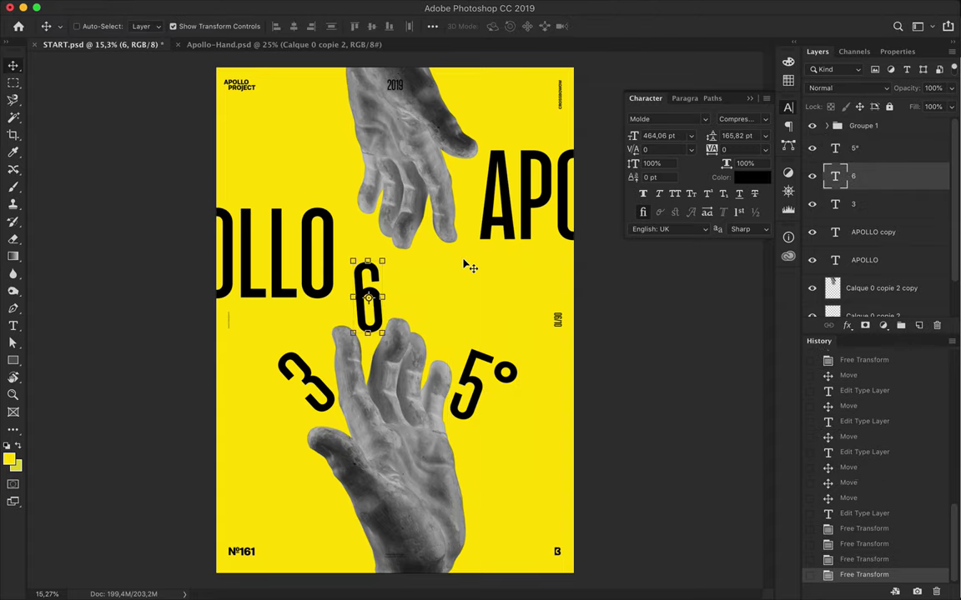
Draw a cyan square at the top-left corner and a magenta block at the bottom-left
key("u")
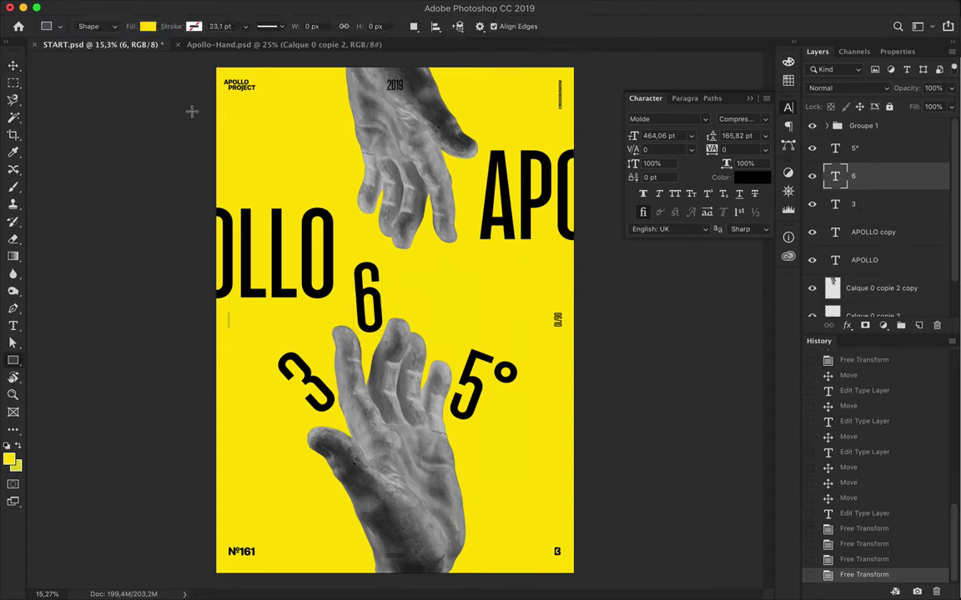
left_click_drag(263, 118, 267, 123)
left_click(148, 26)
left_click_drag(205, 497, 280, 577)
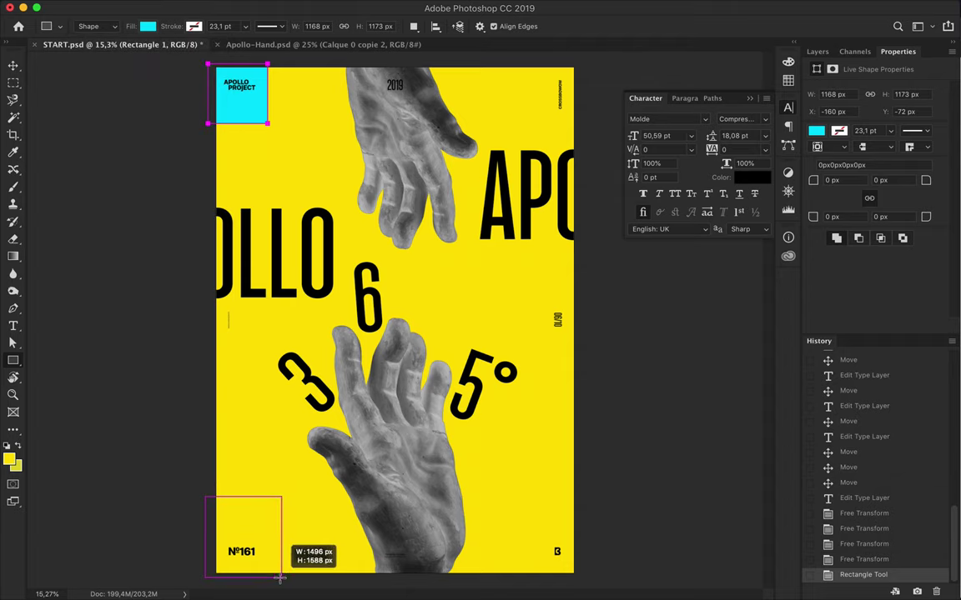
left_click(148, 26)
Widen the magenta block and lower its top edge
left_click(84, 111)
key("v")
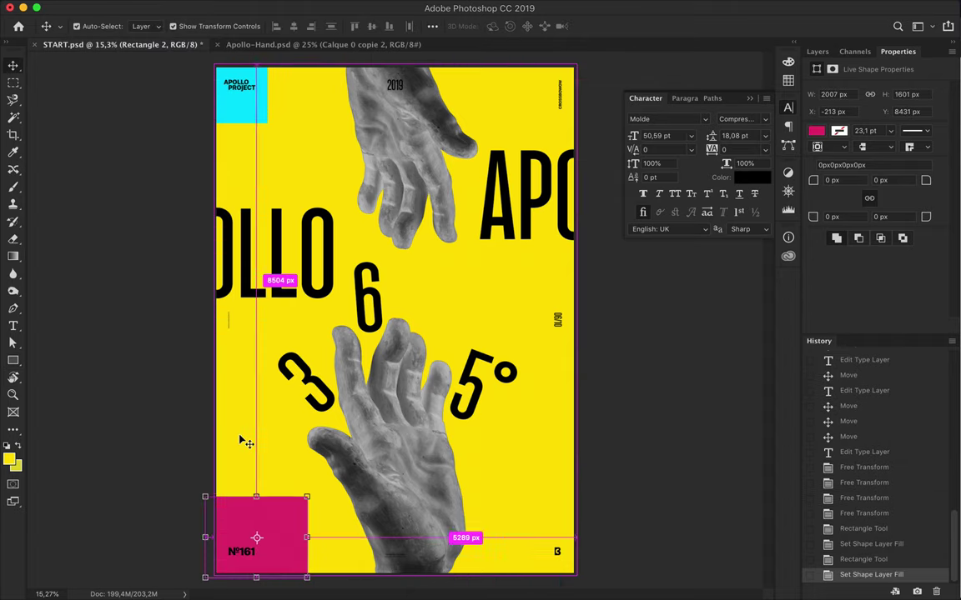
left_click_drag(305, 539, 309, 539)
right_click(252, 99)
key("Return")
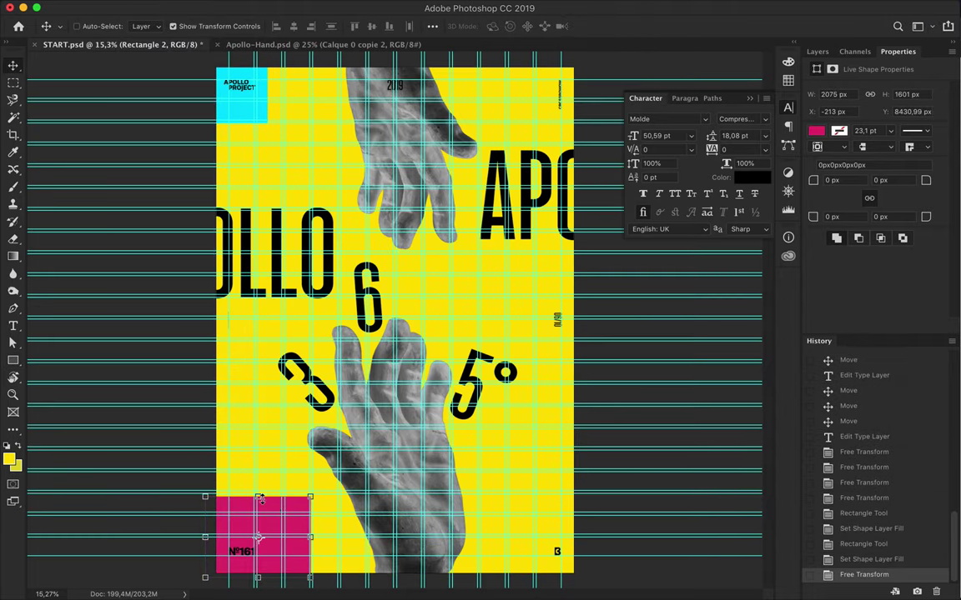
left_click_drag(258, 497, 259, 513)
key("Return")
left_click(238, 104)
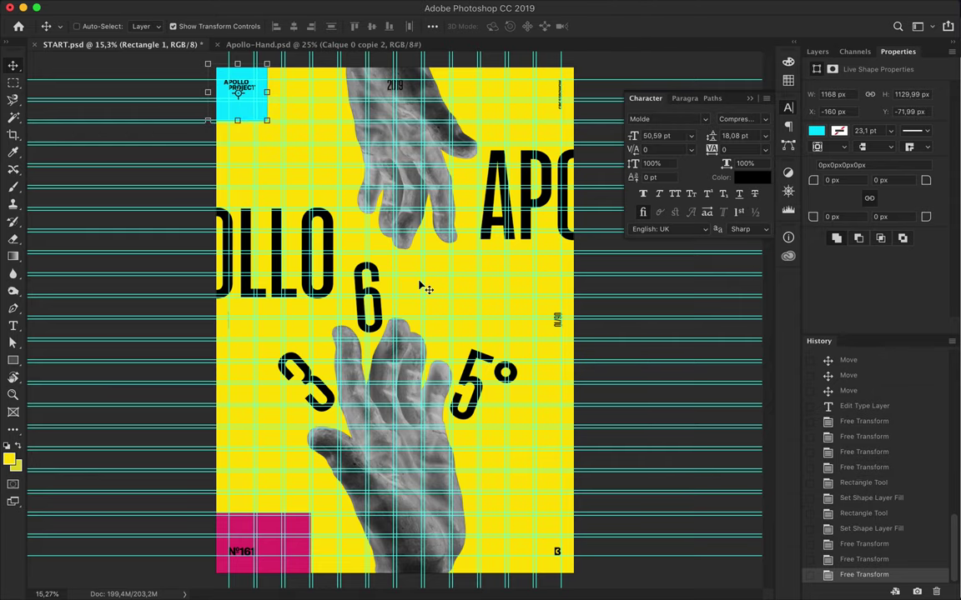
Tint the upper hand with a rectangle clipped to it in Color blend mode
key("u")
left_click(148, 27)
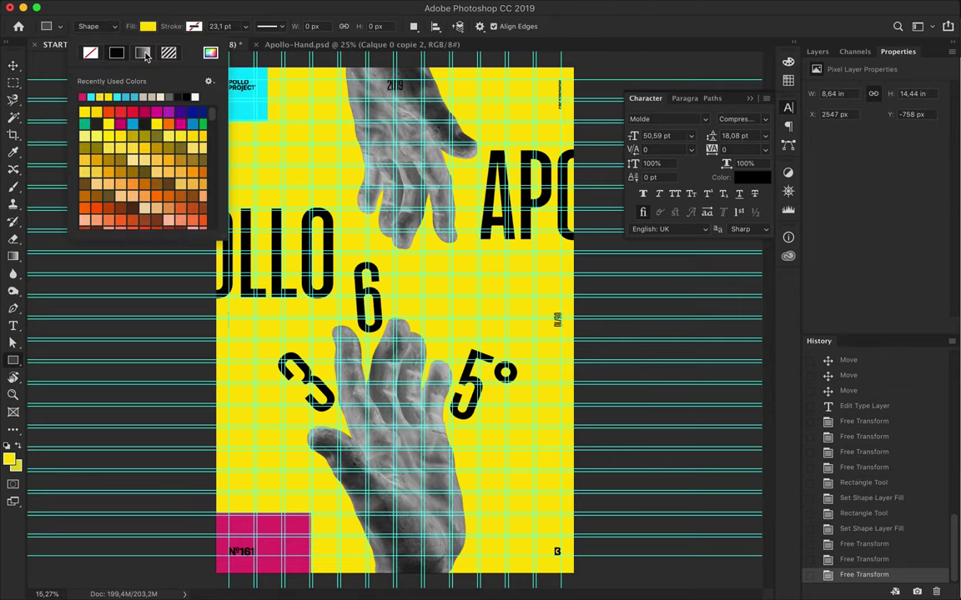
left_click_drag(342, 60, 489, 261)
left_click(817, 51)
left_click(868, 231, "alt")
left_click(834, 87)
left_click(842, 377)
Draw a rectangle over the lower hand and clip it to the hand's layer
left_click(392, 392, "ctrl")
left_click_drag(275, 308, 533, 575)
key("ctrl+alt+g")
left_click(847, 87)
Set the lower hand's rectangle to Color blending, hide guides, and undo back to the yellow hand
left_click(834, 384)
key("v")
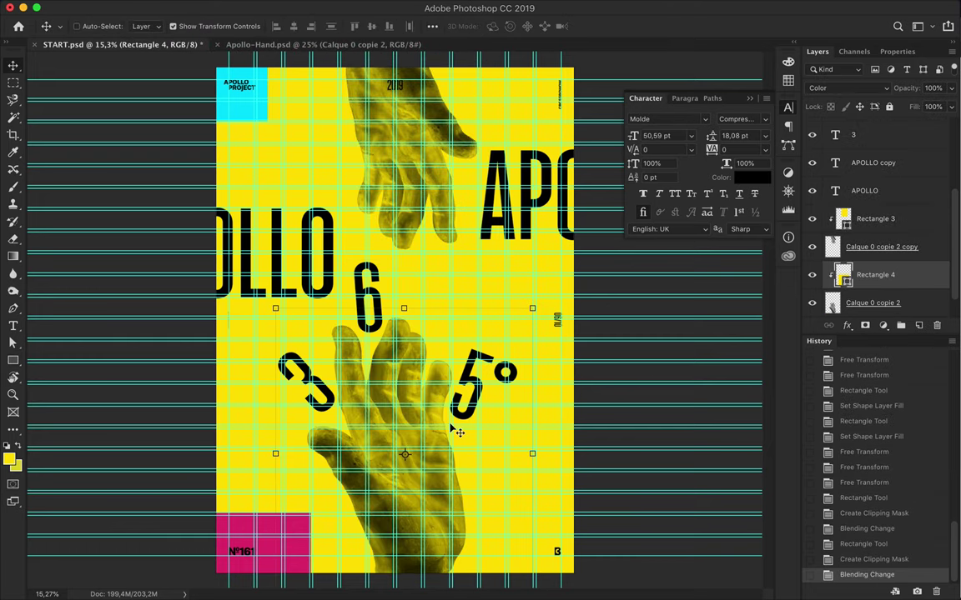
key("ctrl+h")
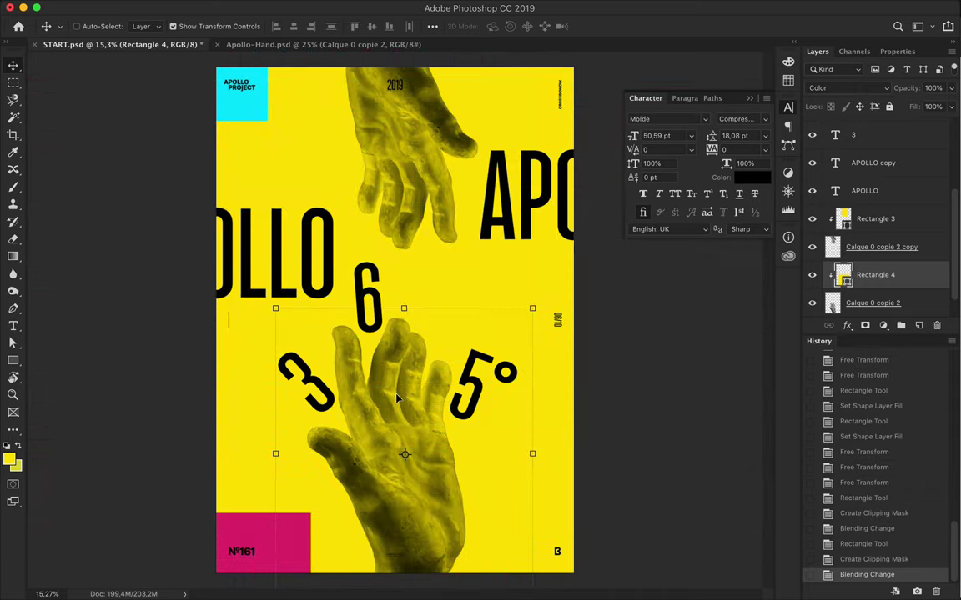
key("a")
left_click(198, 26)
left_click(177, 289)
key("ctrl+z")
Add a new empty layer and draw a small cyan ellipse on the lower hand's palm
left_click(917, 325)
key("p")
key("u")
left_click(148, 26)
left_click(78, 89)
left_click_drag(408, 475, 429, 505)
Rotate the cyan oval about -20° and draw a magenta oval on the upper hand
key("v")
left_click_drag(409, 464, 402, 472)
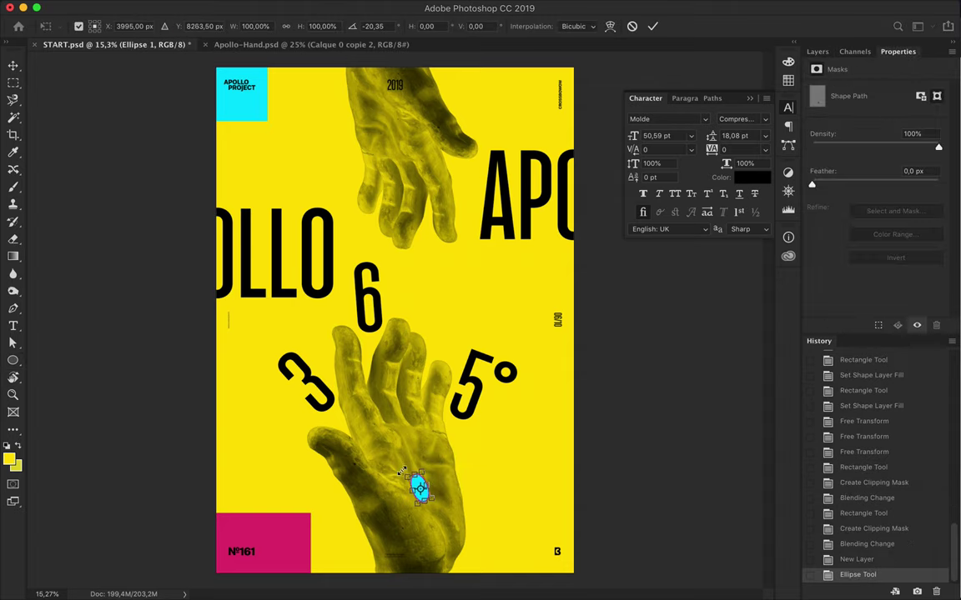
key("Return")
key("u")
left_click(147, 26)
left_click(78, 89)
left_click_drag(377, 101, 398, 147)
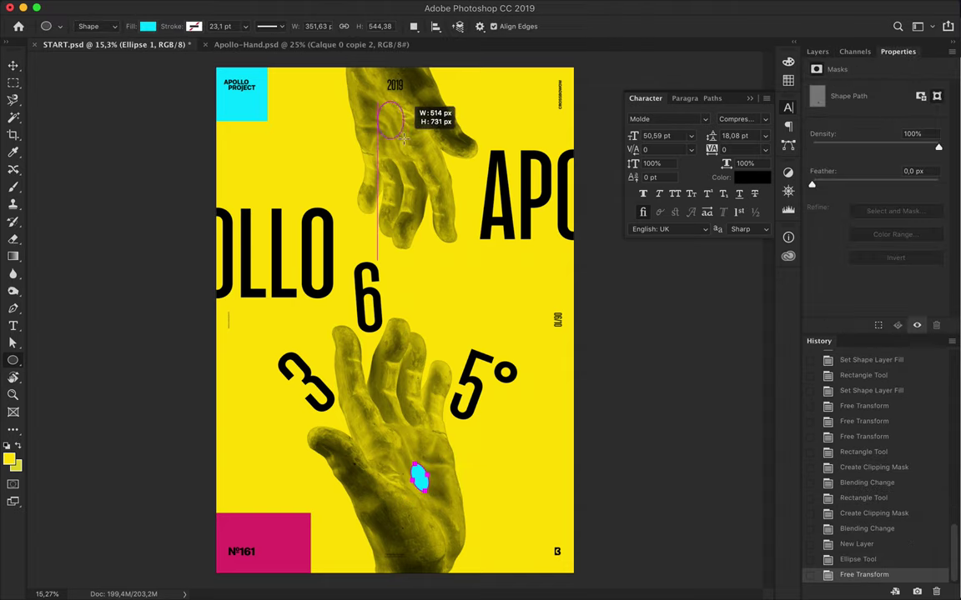
left_click(148, 26)
left_click(87, 88)
left_click(816, 51)
Move the magenta oval up one layer and reapply its magenta fill
key("ctrl+bracketright")
key("v")
key("ctrl+t")
key("Return")
key("u")
left_click(148, 26)
left_click(87, 89)
key("v")
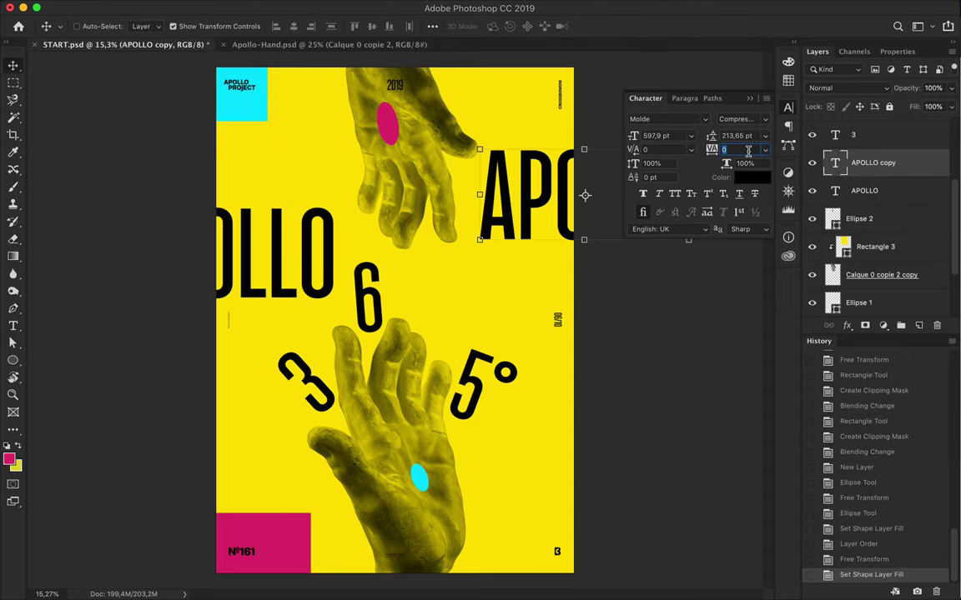
Set APOLLO tracking to -20, nudge OLLO and APO right, and retransform the magenta oval
left_click(864, 190)
type("-20")
key("Return")
left_click_drag(297, 247, 303, 247)
key("Right")
left_click(509, 213, "ctrl")
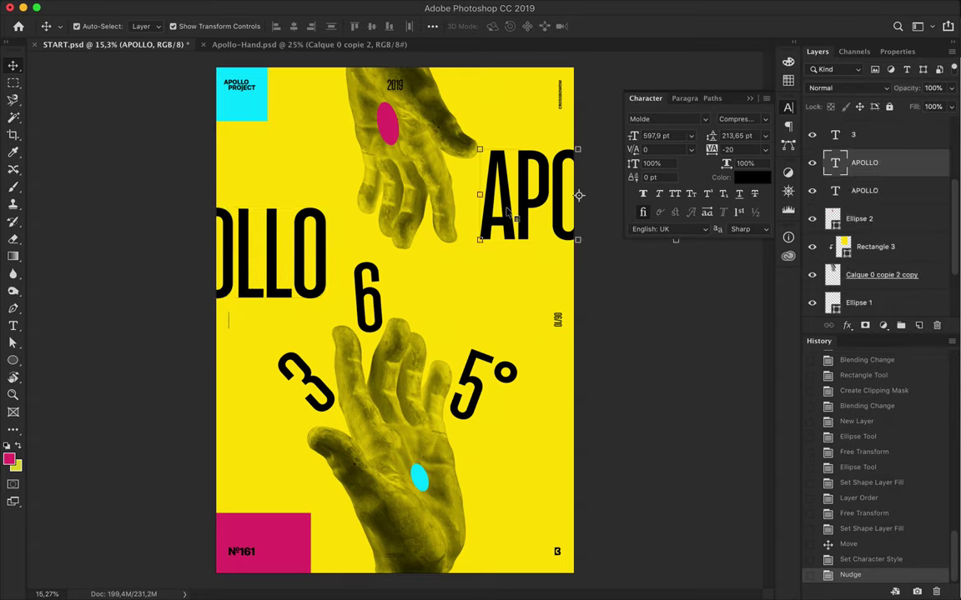
left_click_drag(514, 216, 518, 215)
left_click(388, 123, "ctrl")
key("ctrl+t")
key("Return")
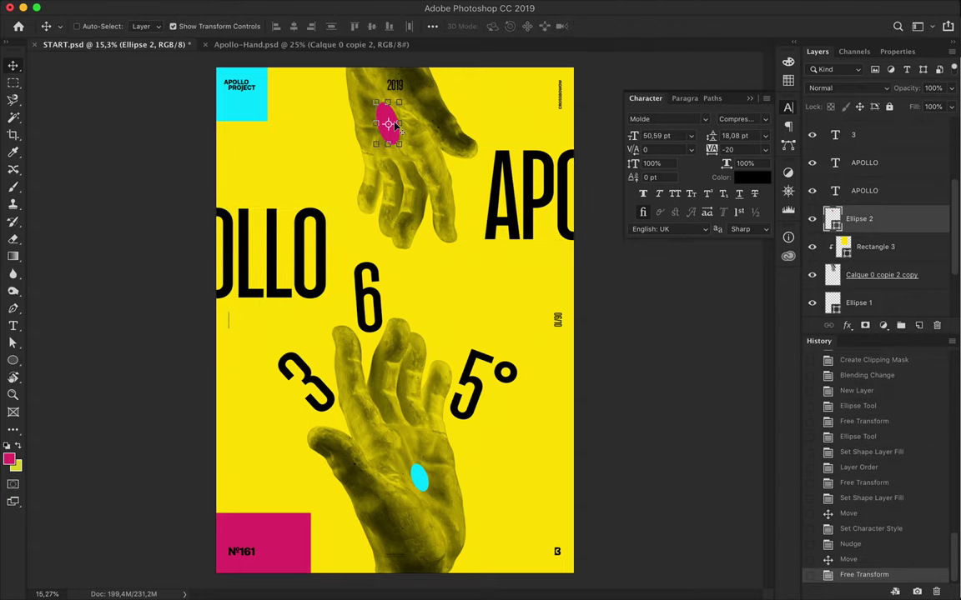
Start a no-fill Pen path line rising from the lower hand
key("p")
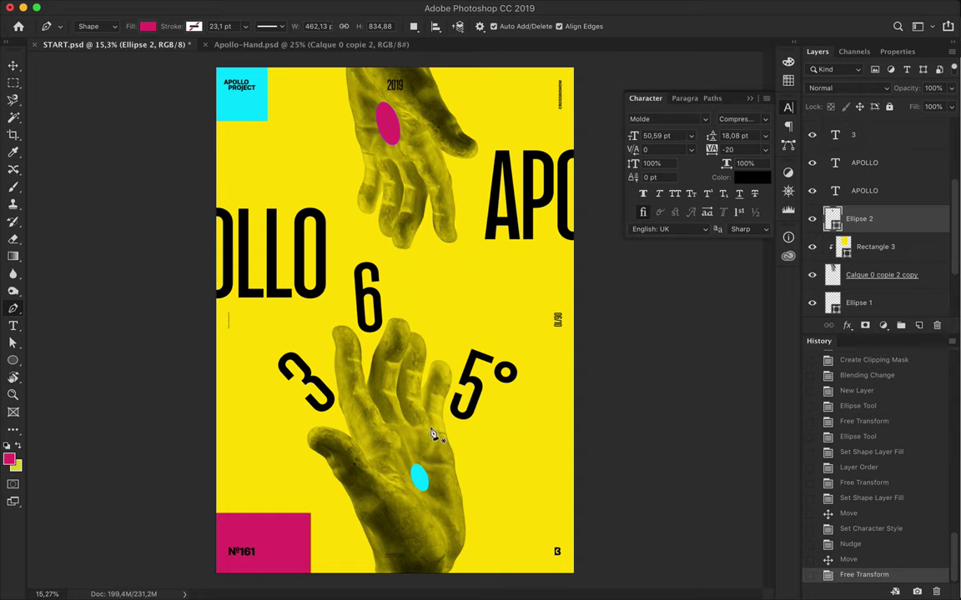
left_click(442, 439)
left_click(435, 399)
left_click(477, 283)
left_click(148, 26)
left_click(136, 52)
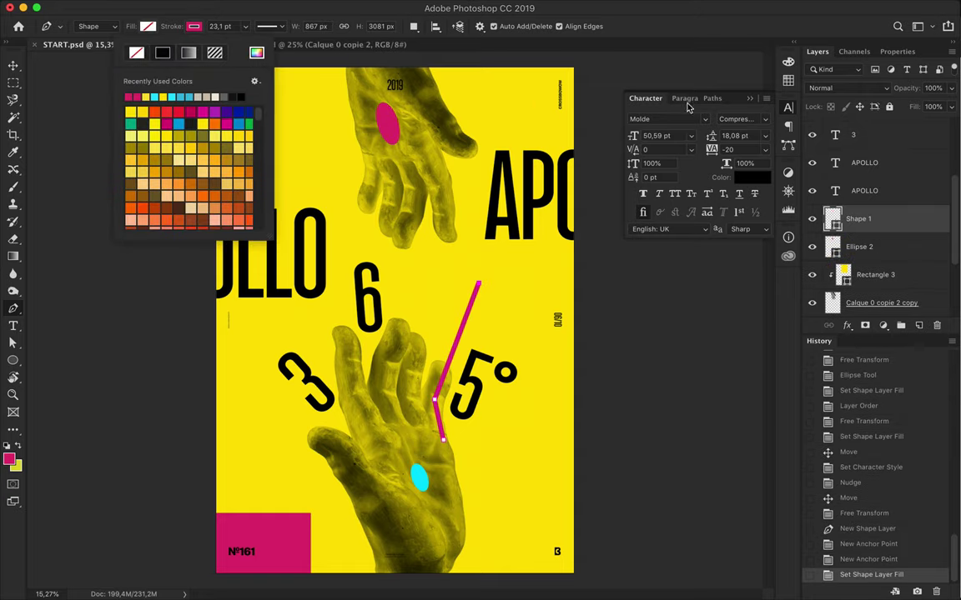
left_click(232, 26)
Extend the magenta zigzag up to the top hand and reshape its bend points
left_click(450, 246)
left_click(411, 116)
key("a")
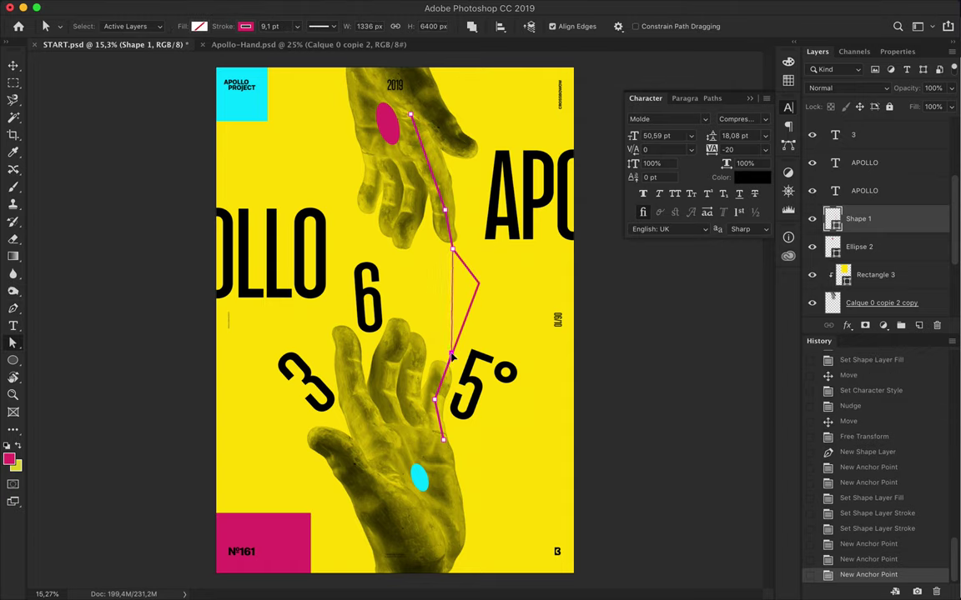
left_click_drag(478, 283, 453, 246)
left_click_drag(463, 304, 461, 300)
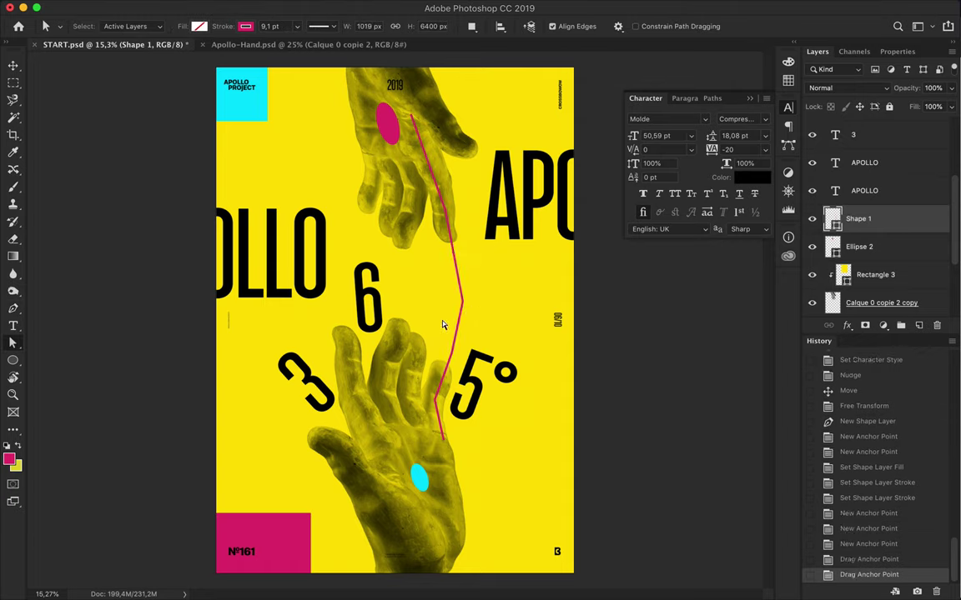
Draw a second short path on the top hand with a cyan stroke
key("p")
left_click(369, 151)
left_click(373, 170)
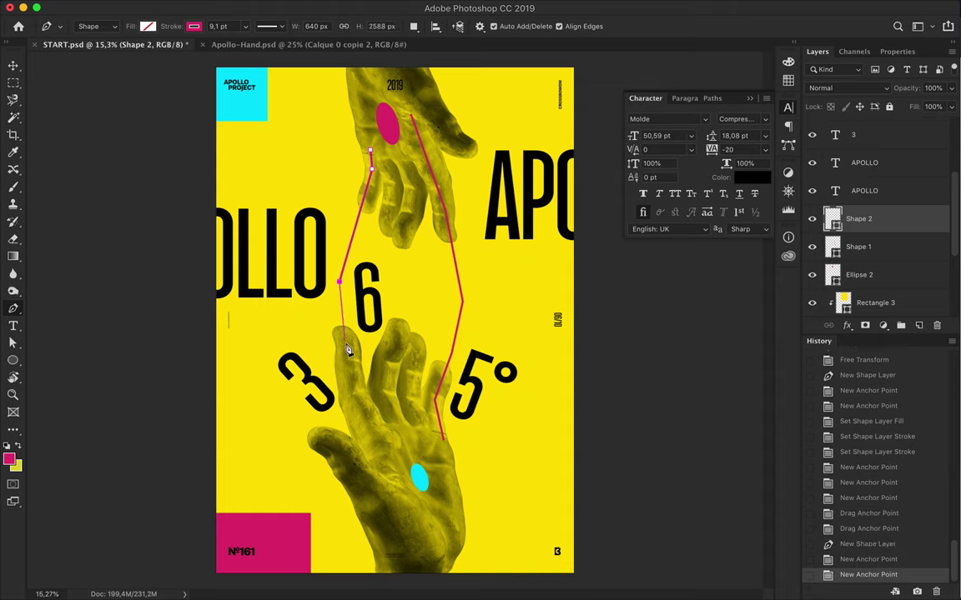
left_click(193, 26)
left_click(128, 96)
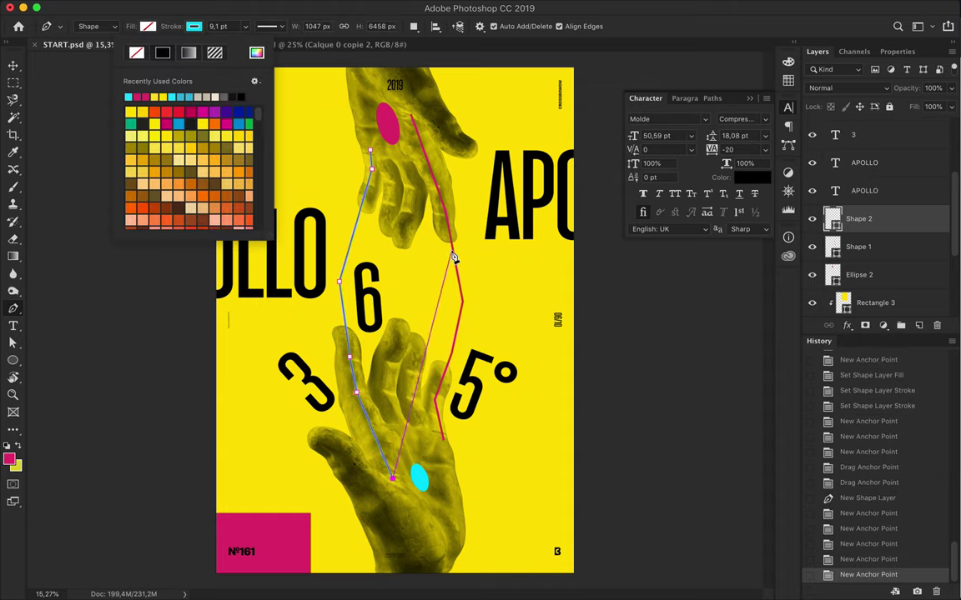
key("Return")
Thin both line strokes and drag the line layers down behind the hands and lettering
key("v")
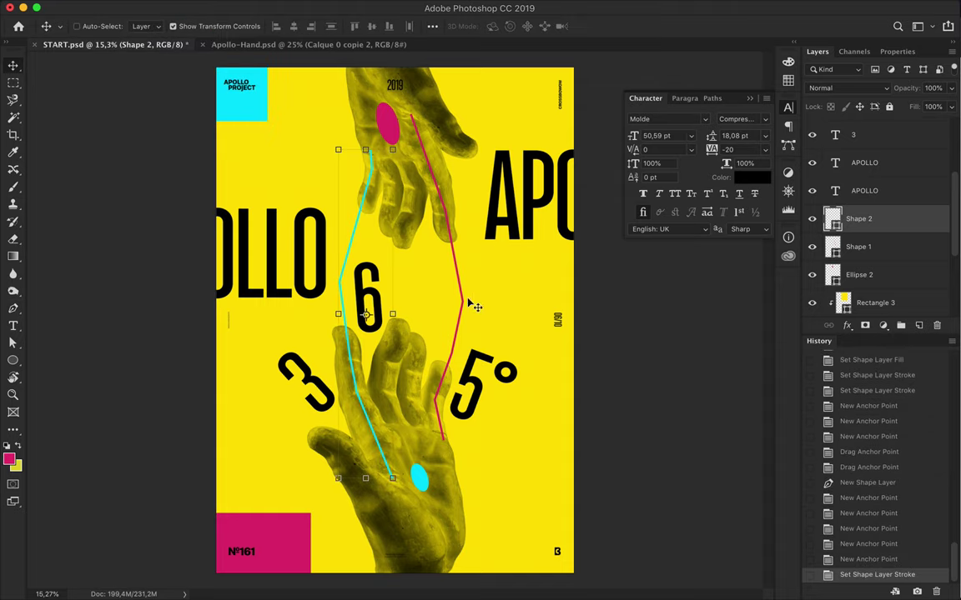
key("a")
key("Return")
scroll(394, 354, "up", 5)
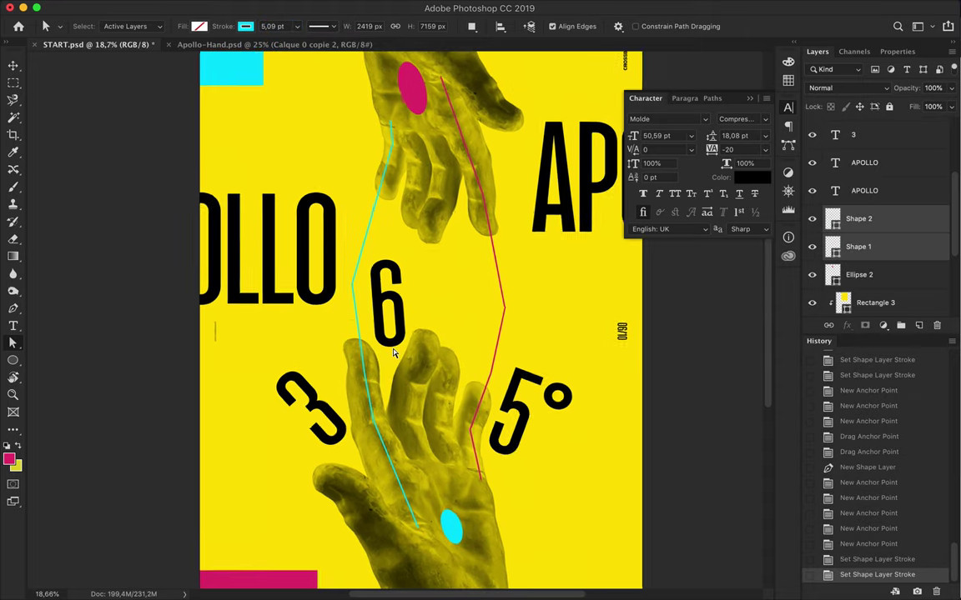
scroll(394, 353, "down", 5)
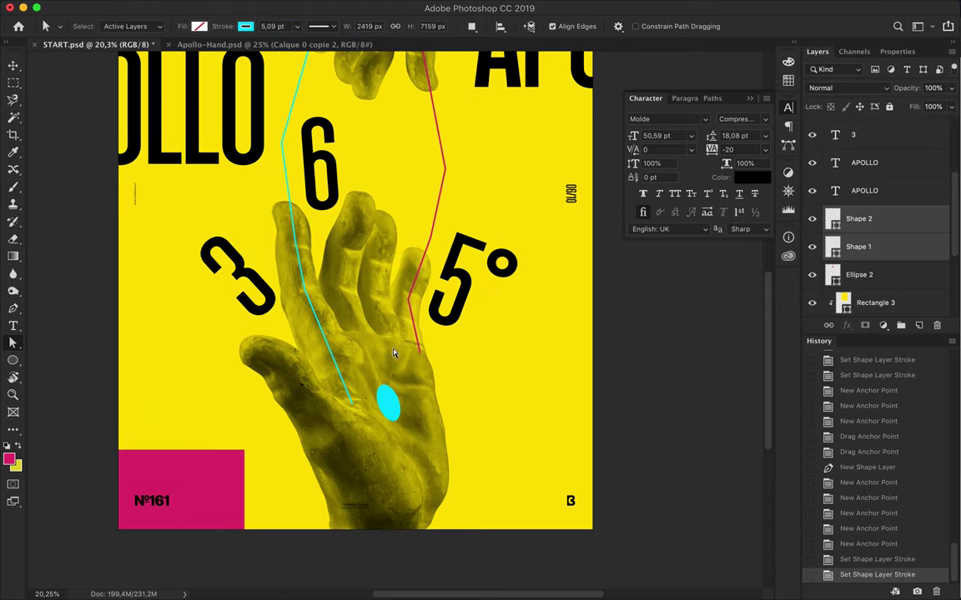
scroll(394, 354, "down", 1)
mouse_move(859, 247)
left_mouse_down()
mouse_move(873, 239)
mouse_move(882, 278)
left_mouse_up()
scroll(332, 322, "down", 2)
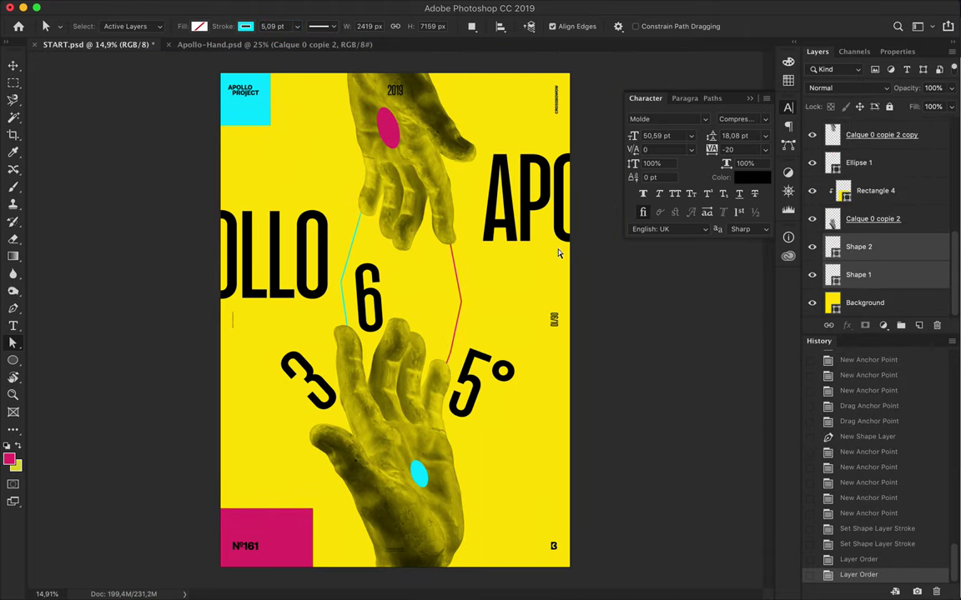
scroll(332, 322, "up", 1)
scroll(332, 322, "down", 2)
scroll(356, 325, "down", 1)
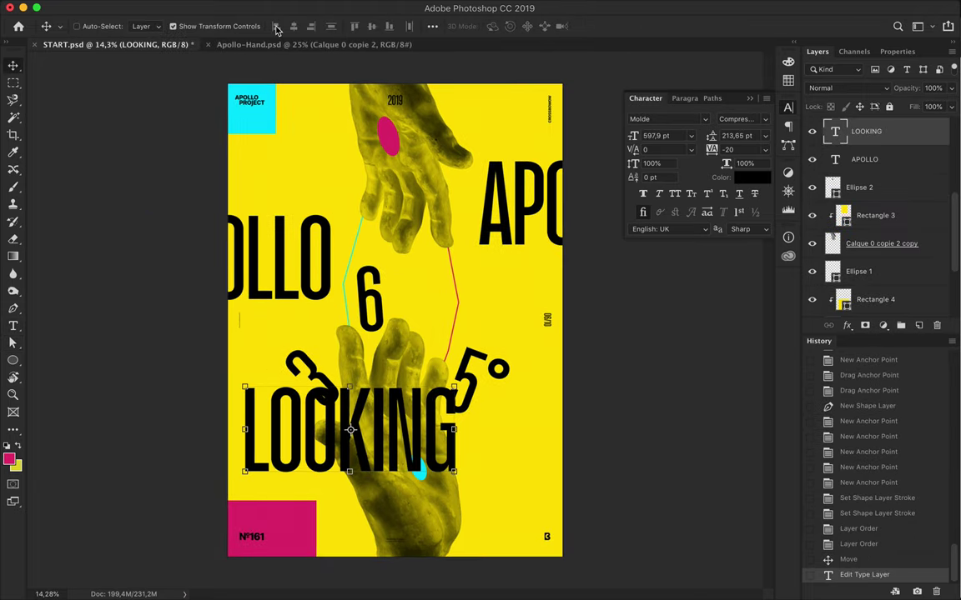
Shrink LOOKING vertical at the top left and place a copy at the bottom-left edge
mouse_move(708, 469)
left_mouse_down()
mouse_move(382, 337)
mouse_move(345, 414)
mouse_move(318, 238)
left_mouse_up()
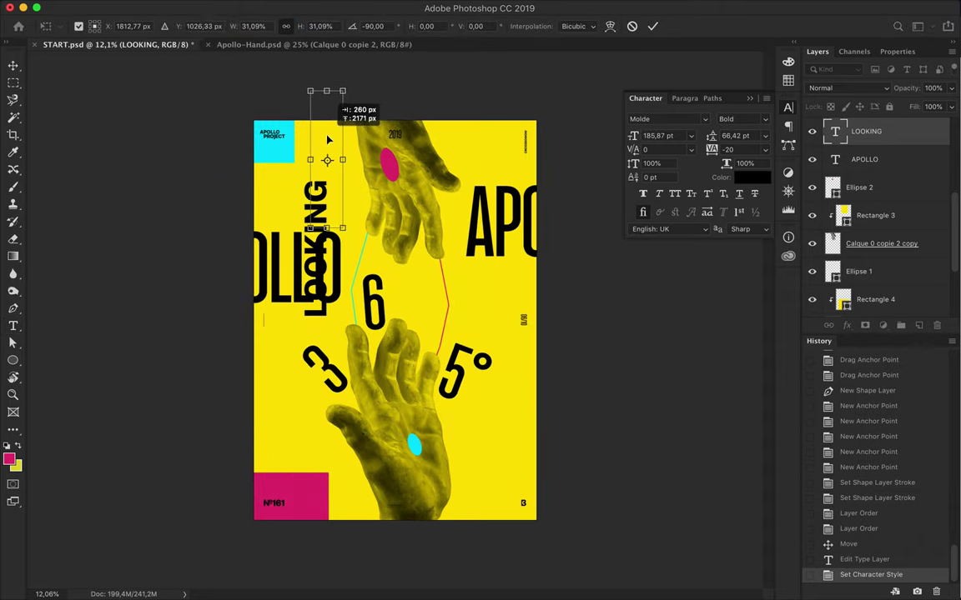
left_click_drag(328, 140, 330, 141)
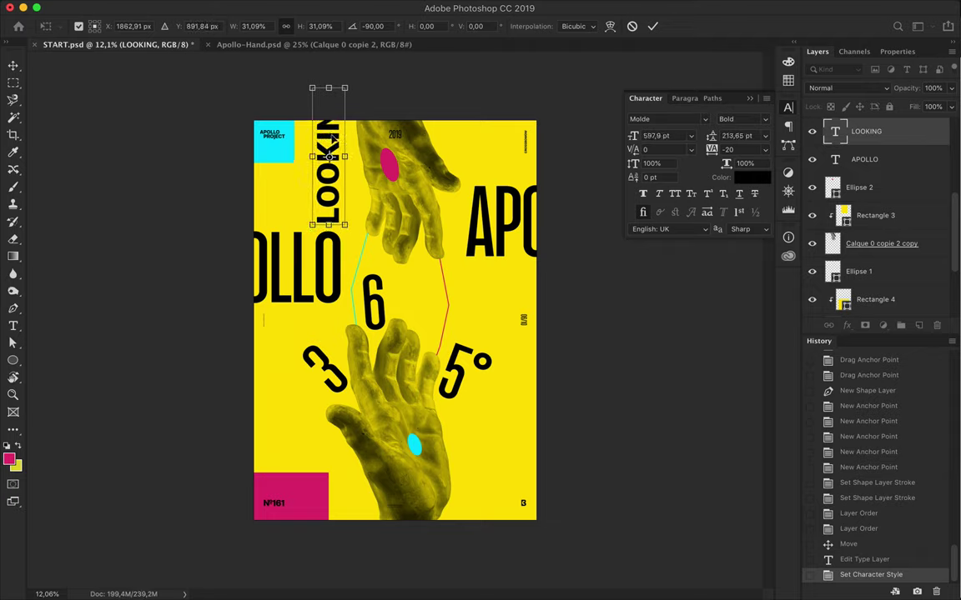
key("Return")
left_click_drag(331, 158, 284, 469)
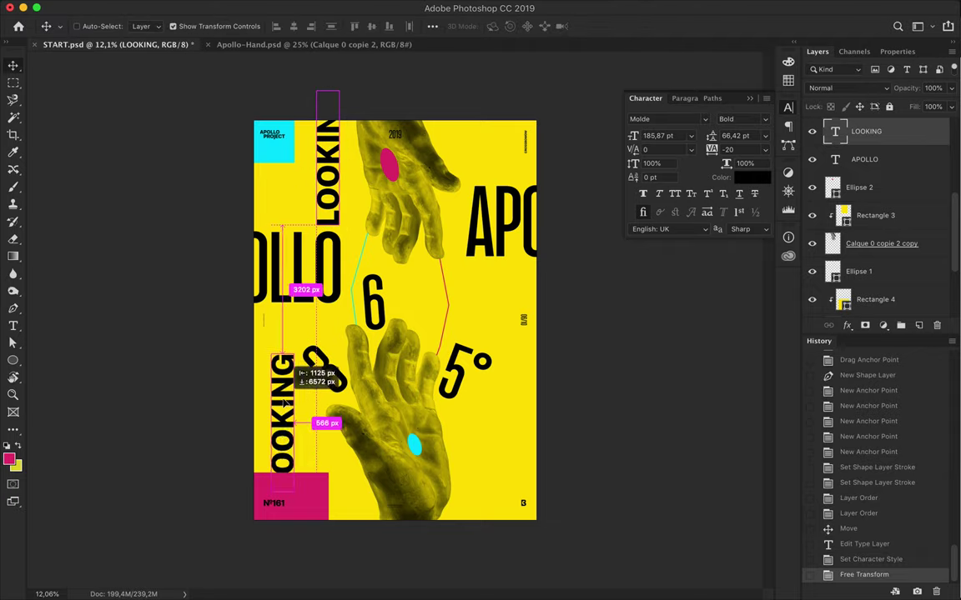
left_click_drag(284, 430, 281, 468)
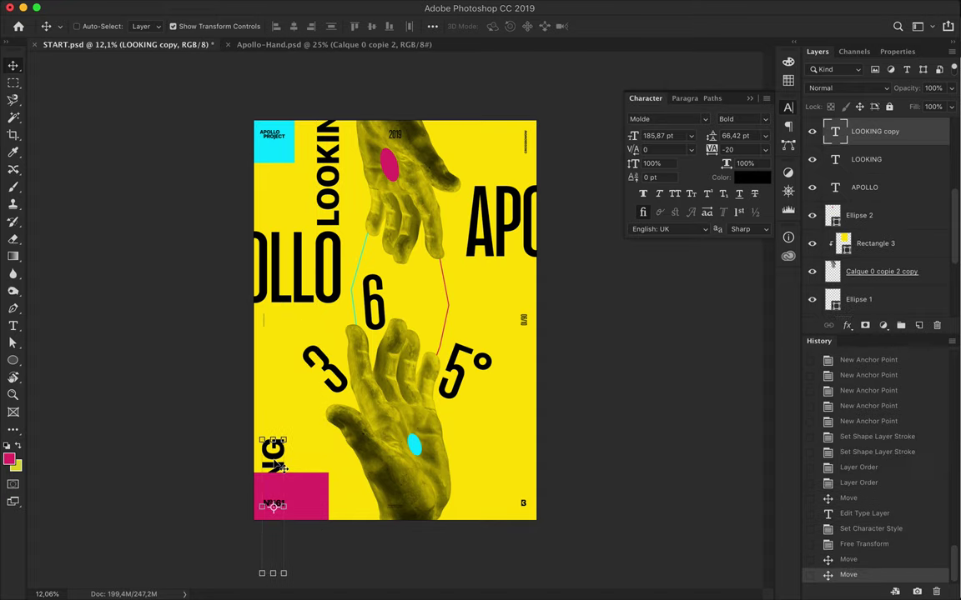
Resize the 3 numeral to 123 pt and move it beside the lower hand
left_click(350, 371)
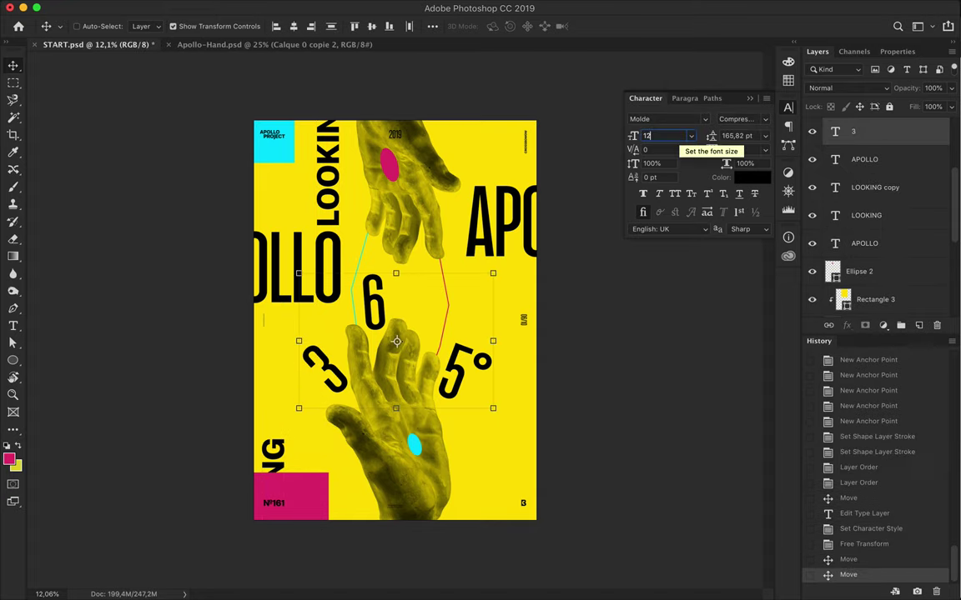
type("3")
key("Return")
scroll(396, 321, "up", 3)
left_click_drag(304, 498, 270, 469)
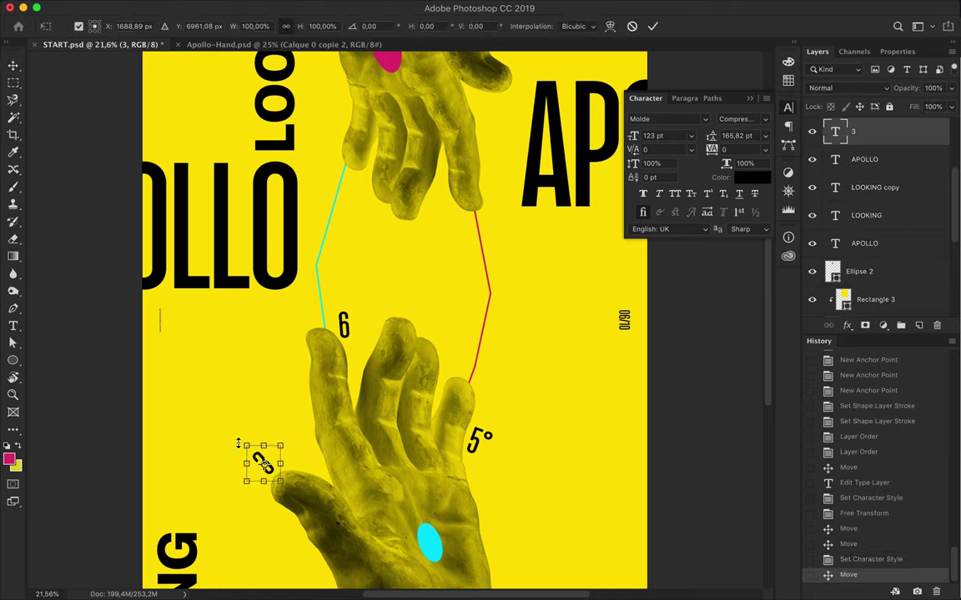
Tilt, scale and move the 6 above a fingertip
key("Return")
left_click_drag(342, 323, 343, 326)
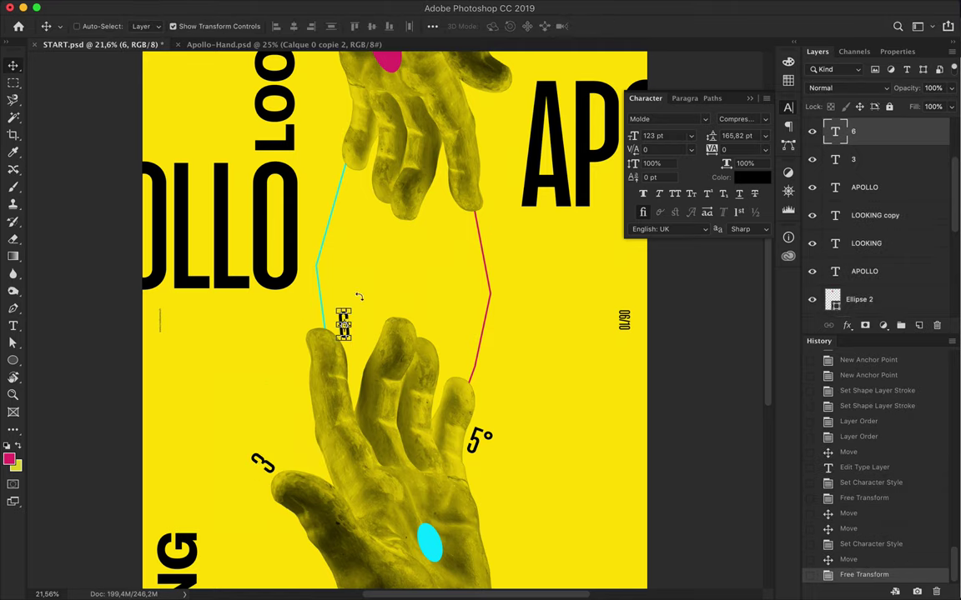
scroll(342, 325, "up", 3)
left_click_drag(418, 242, 423, 240)
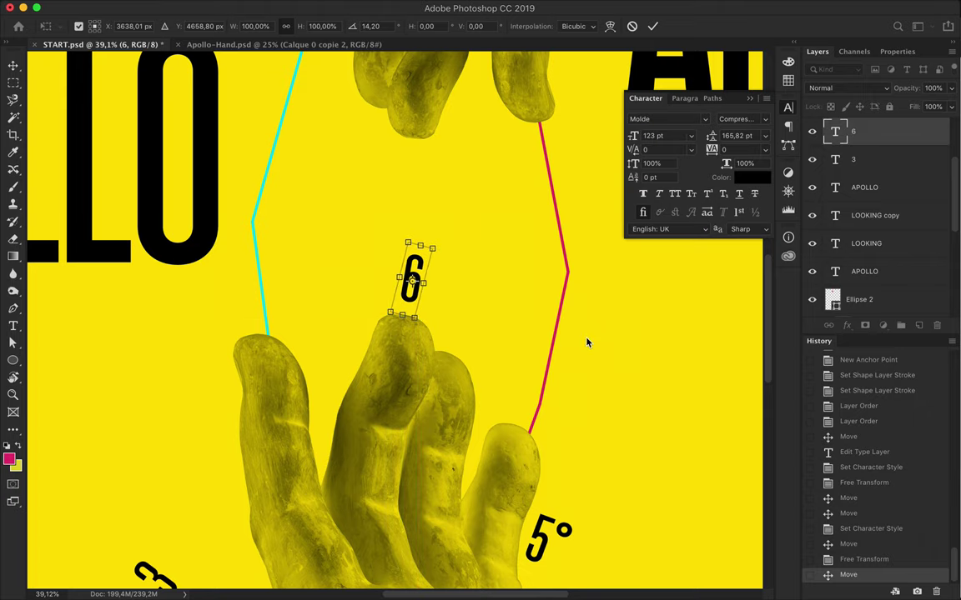
key("Return")
scroll(586, 341, "down", 5)
Rotate the 5° number beside the lower hand's fingers, then copy LOOKING lower
left_click(543, 275)
mouse_move(579, 244)
left_mouse_down()
mouse_move(588, 246)
mouse_move(588, 279)
mouse_move(571, 288)
left_mouse_up()
key("Return")
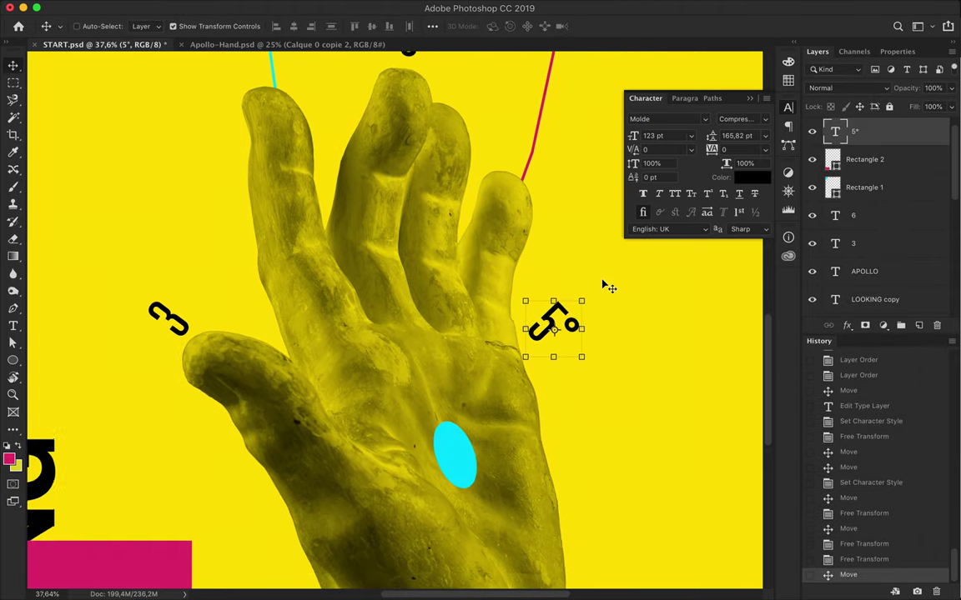
scroll(607, 286, "down", 2)
scroll(609, 286, "down", 2)
scroll(609, 286, "down", 2)
scroll(581, 326, "down", 2)
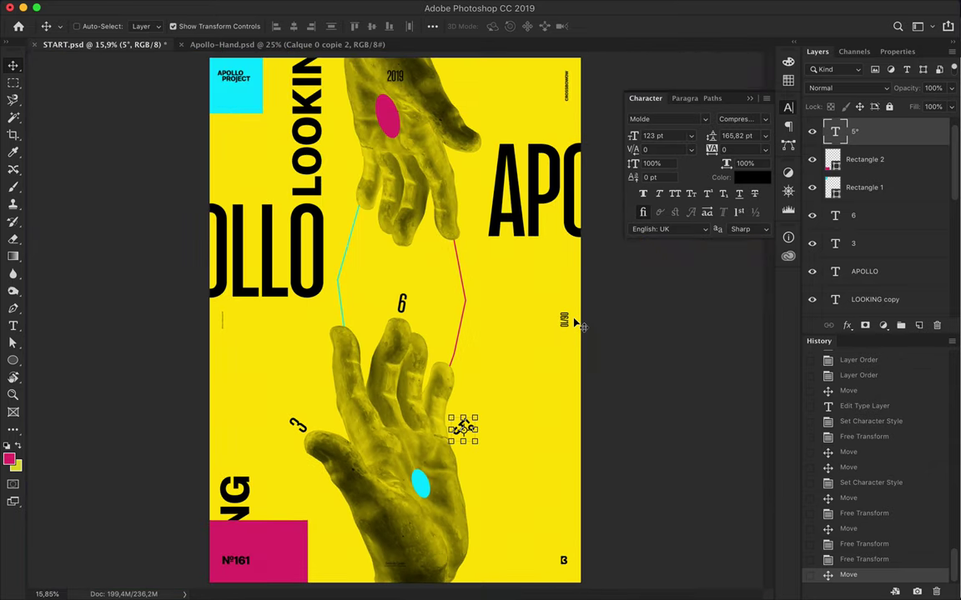
left_click_drag(242, 492, 275, 409)
Retype the LOOKING copy as AT and place a rotated copy on the right side
double_click(279, 343)
type("A")
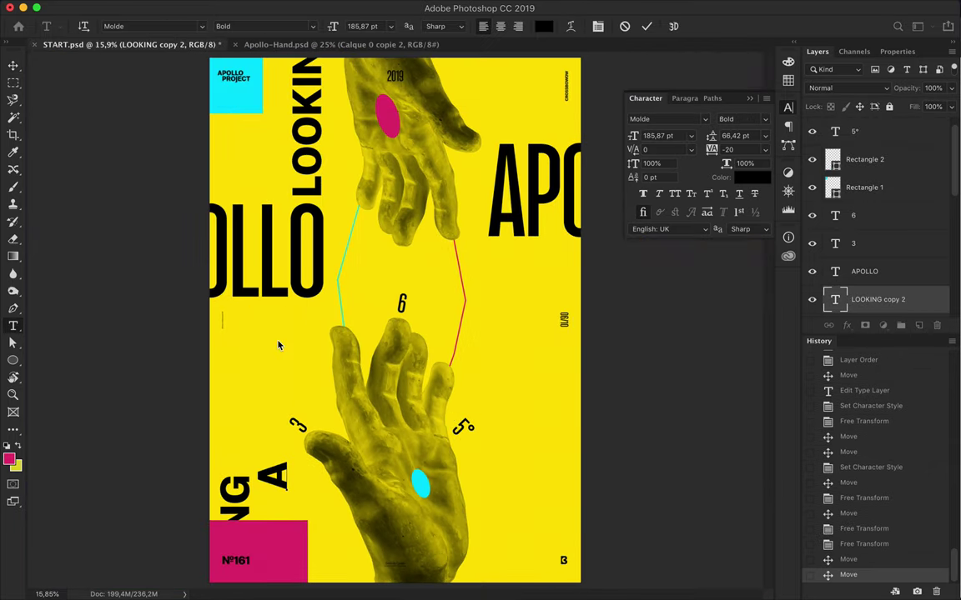
type("T")
key("ctrl+Return")
mouse_move(273, 453)
left_mouse_down()
mouse_move(515, 350)
mouse_move(571, 438)
left_mouse_up()
key("ctrl+t")
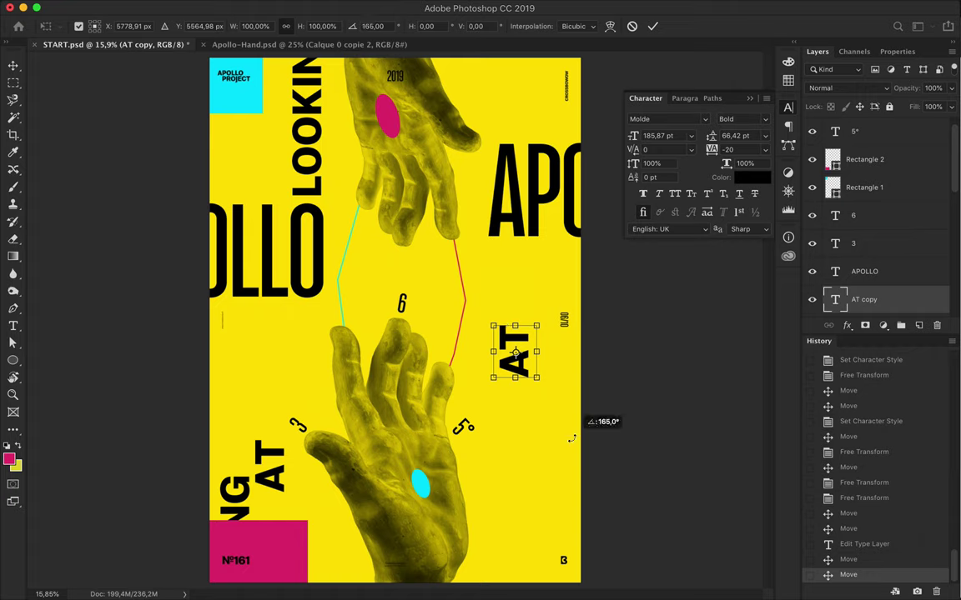
key("Return")
Retype the right-side copy as YOU, then enlarge it and move it upward
double_click(519, 342)
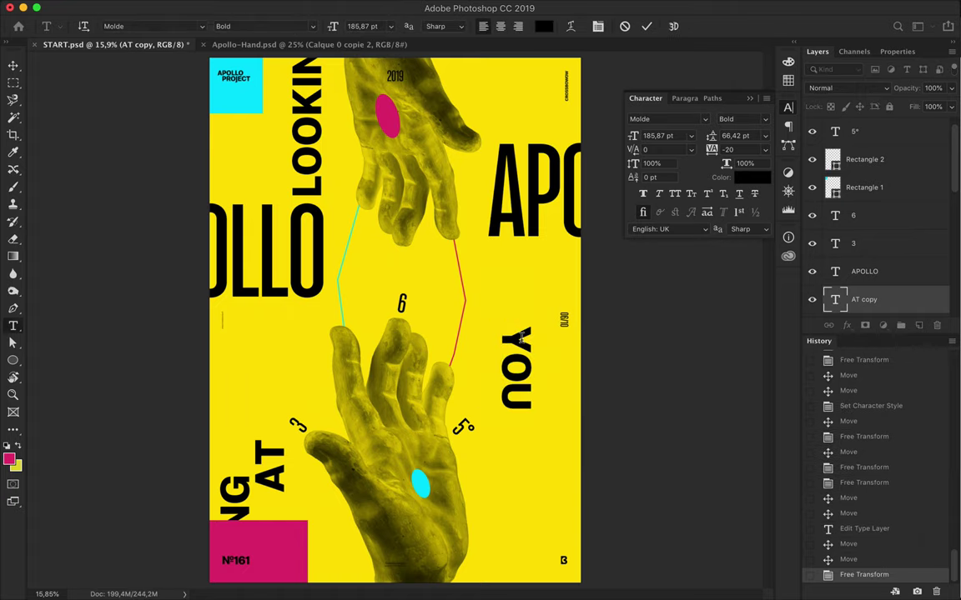
key("ctrl+Return")
key("ctrl+t")
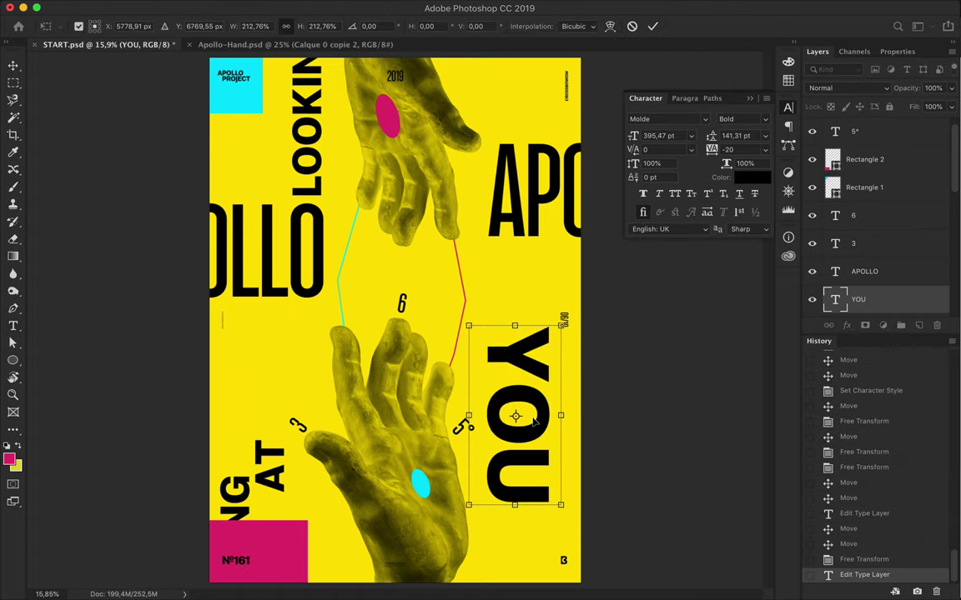
left_click_drag(514, 445, 518, 430)
left_click_drag(517, 388, 523, 392)
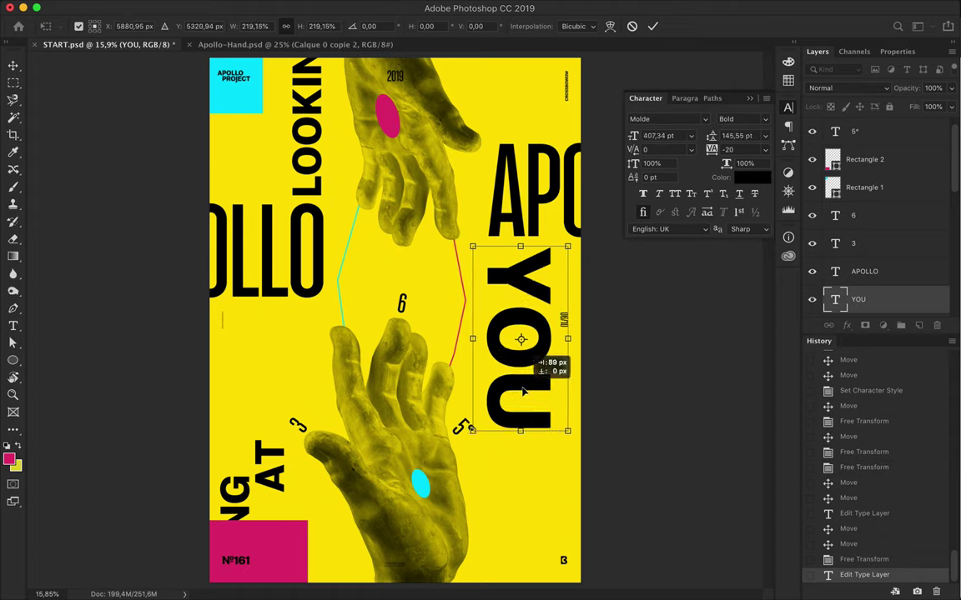
key("Return")
Move the AT text beside the NG letters
left_click(278, 475, "ctrl")
key("ctrl+t")
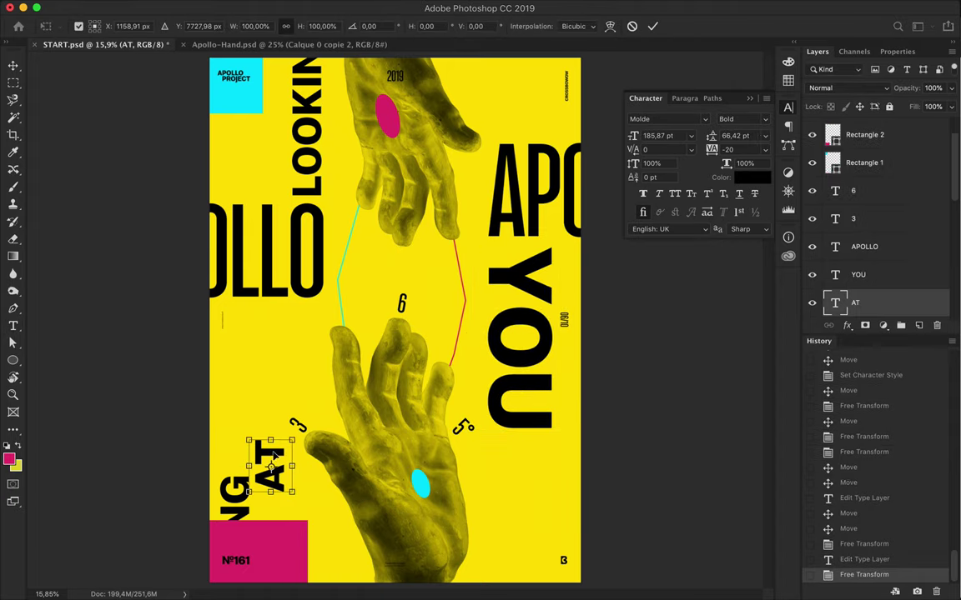
key("Return")
key("v")
left_click_drag(271, 463, 265, 479)
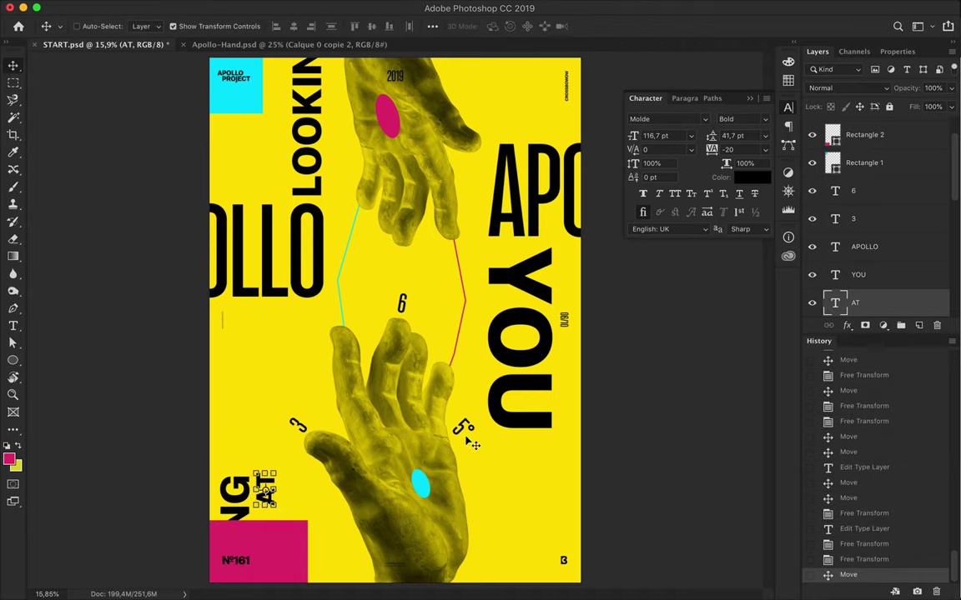
Duplicate YOU, colour the copy cyan, and send it behind the black YOU
left_click(533, 392)
key("ctrl+j")
key("t")
left_click(492, 25)
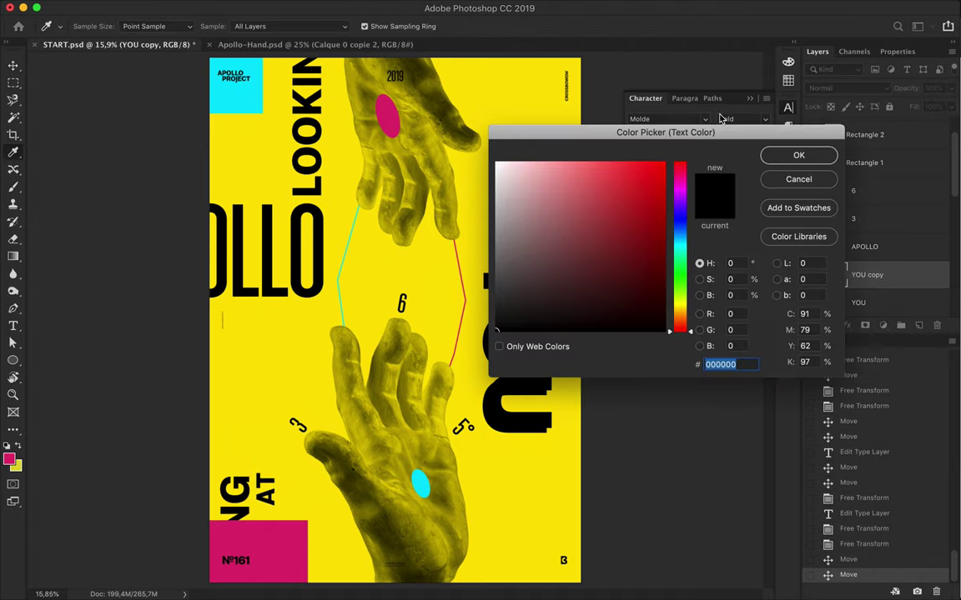
key("Return")
key("v")
key("ctrl+bracketleft")
Add a slightly offset YOU copy coloured magenta behind the black YOU
key("ctrl+bracketleft")
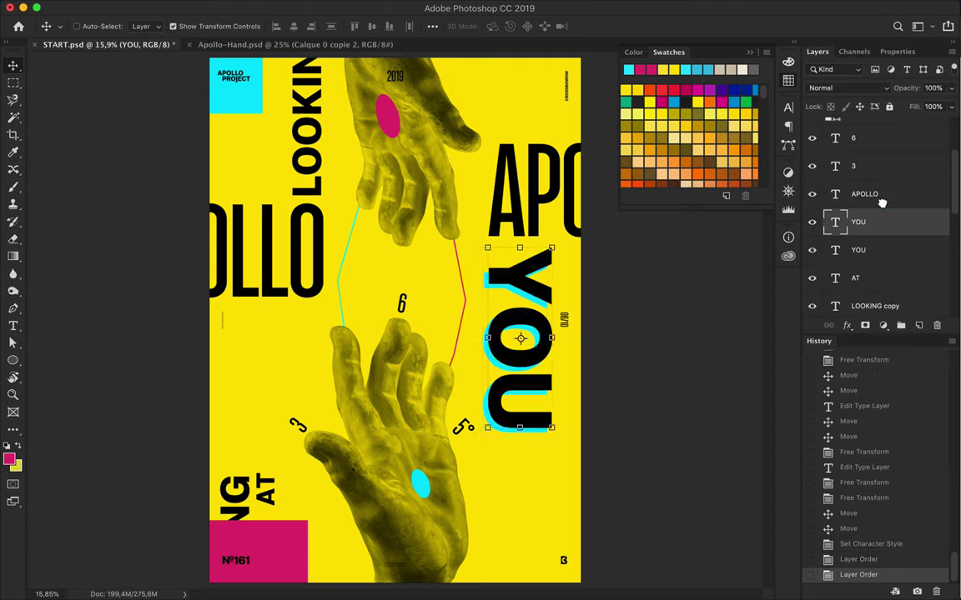
left_click_drag(496, 428, 501, 422)
key("ctrl+bracketleft")
key("t")
left_click(543, 26)
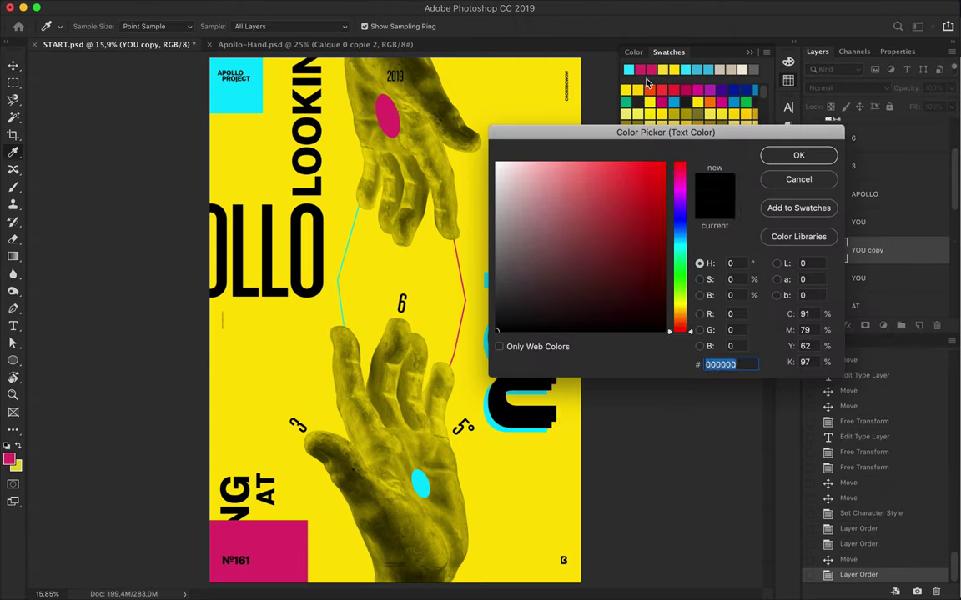
left_click(640, 69)
key("Return")
key("v")
Select and duplicate the lower hand image
scroll(623, 332, "down", 1)
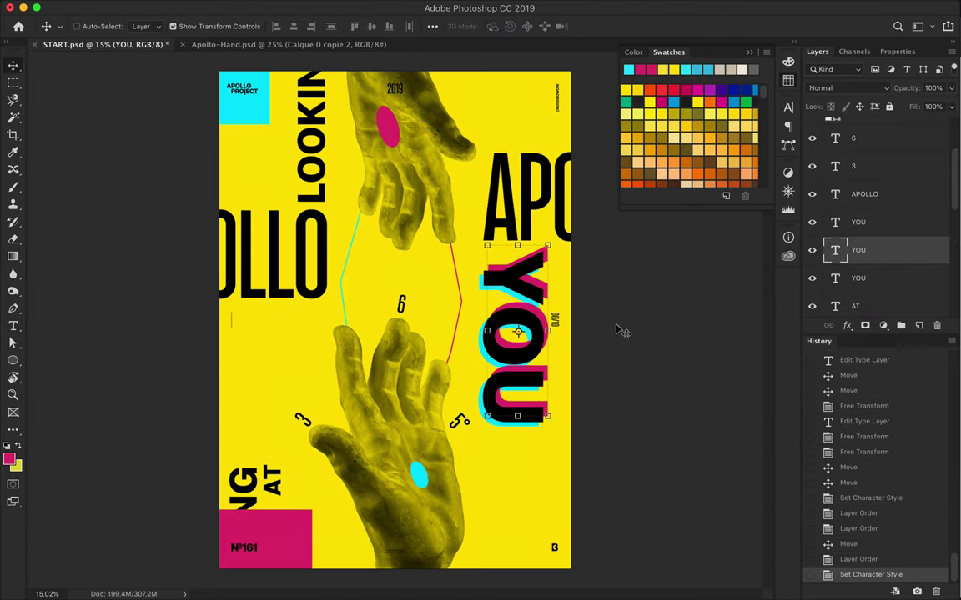
left_click(413, 399)
left_click_drag(413, 399, 417, 392)
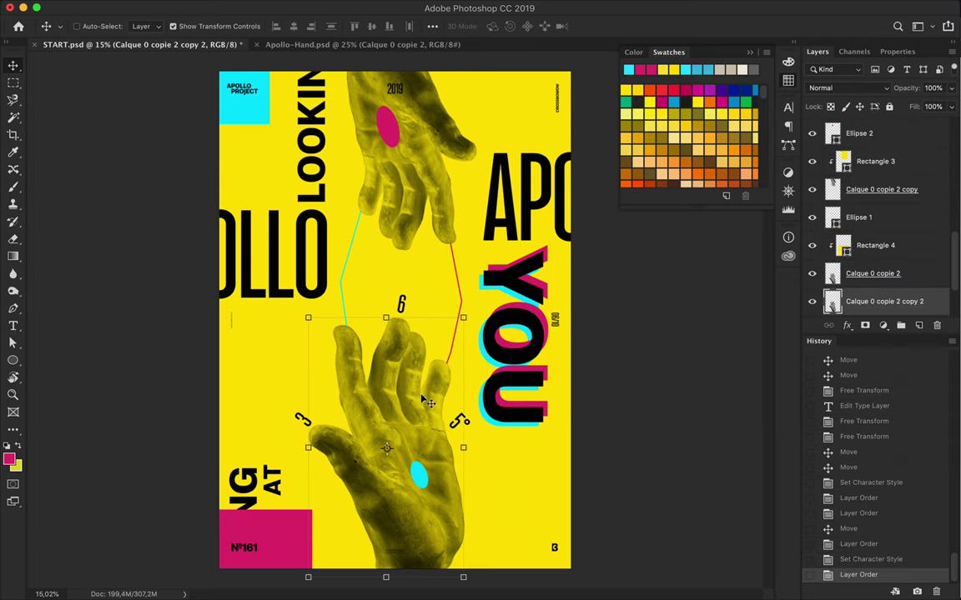
Enlarge the hand copy across the poster and apply Pixelate > Color Halftone
key("ctrl+t")
mouse_move(461, 429)
left_mouse_down()
mouse_move(395, 274)
mouse_move(371, 284)
left_mouse_up()
key("Return")
left_click(326, 8)
left_click(542, 218)
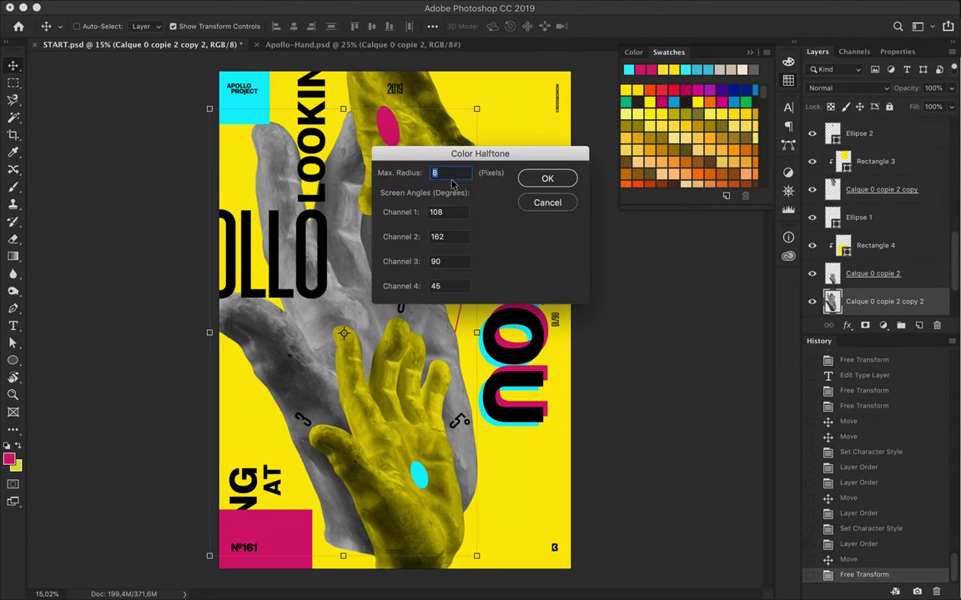
left_click(548, 178)
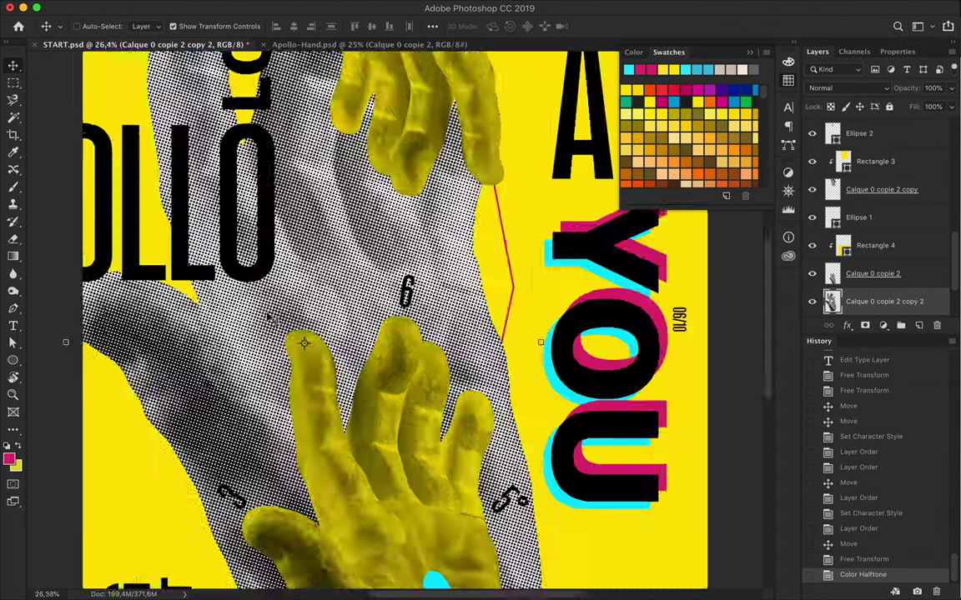
Magic Wand the halftone's white areas with smoothing, delete them, and shift the hand into place
scroll(267, 322, "up", 5)
scroll(307, 301, "up", 5)
key("w")
left_click(307, 301)
left_click(290, 7)
left_click(456, 207)
left_click(505, 287)
key("ctrl+0")
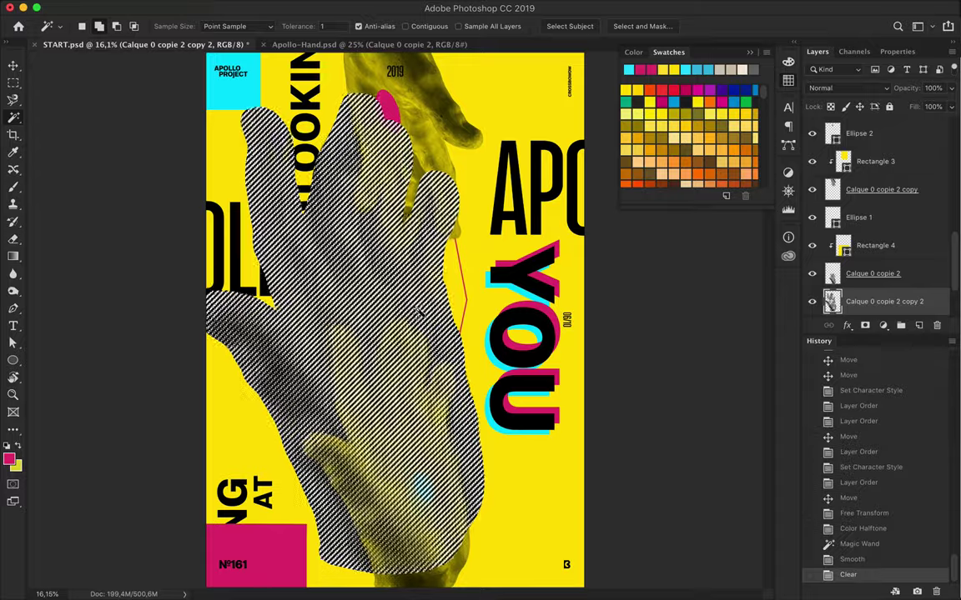
key("Delete")
key("ctrl+d")
key("v")
mouse_move(250, 383)
left_mouse_down()
mouse_move(299, 407)
mouse_move(337, 386)
left_mouse_up()
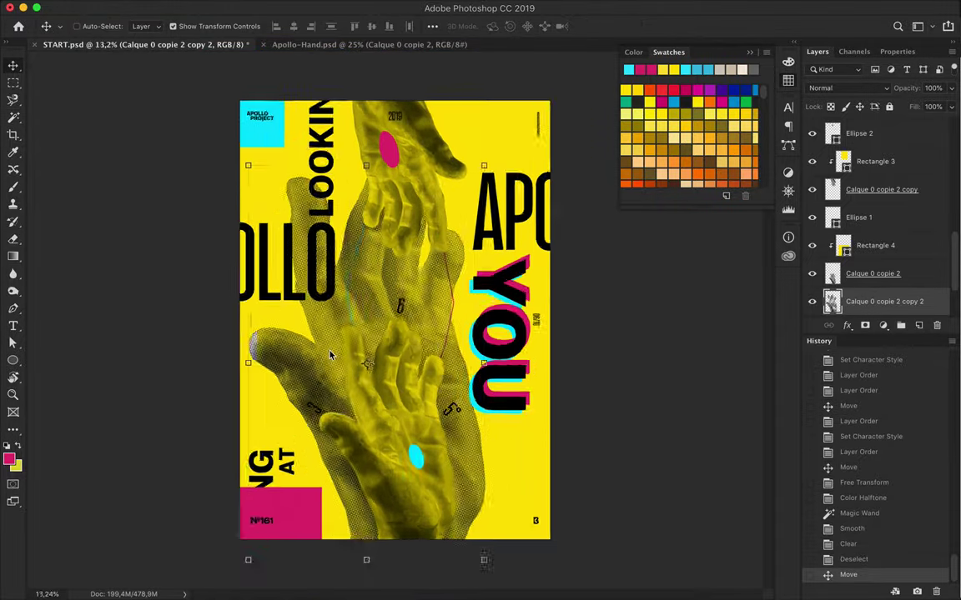
Select the leftover area near the poster edge, then deselect and fit the poster in view
scroll(291, 367, "up", 4)
key("w")
scroll(291, 417, "up", 2)
left_click(311, 425)
scroll(268, 390, "up", 3)
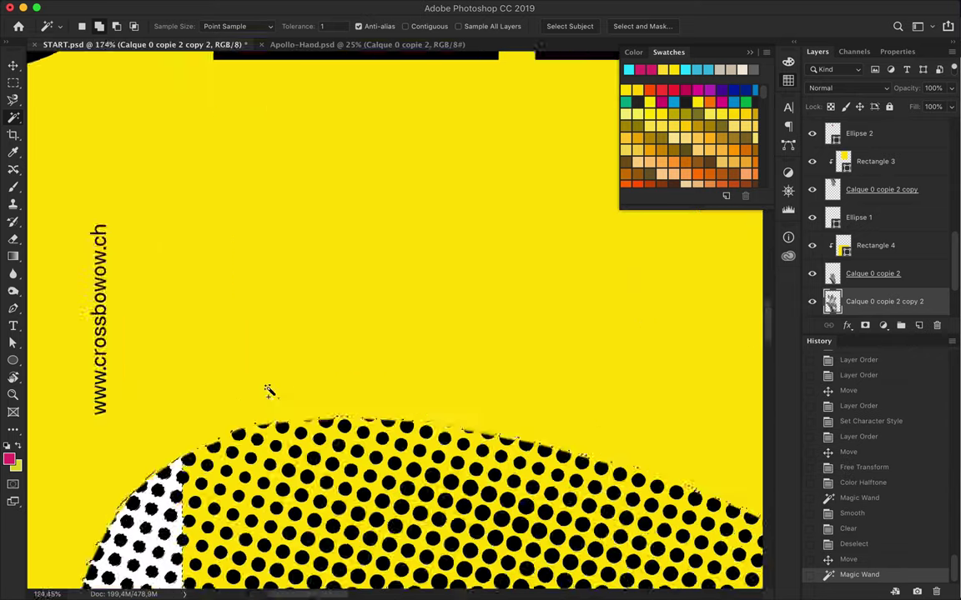
key("ctrl+d")
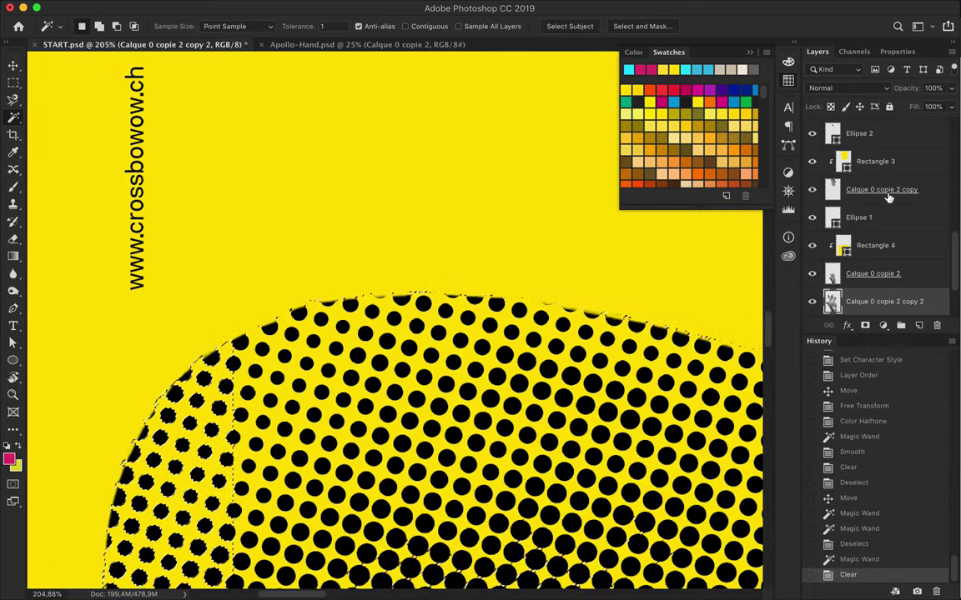
key("ctrl+0")
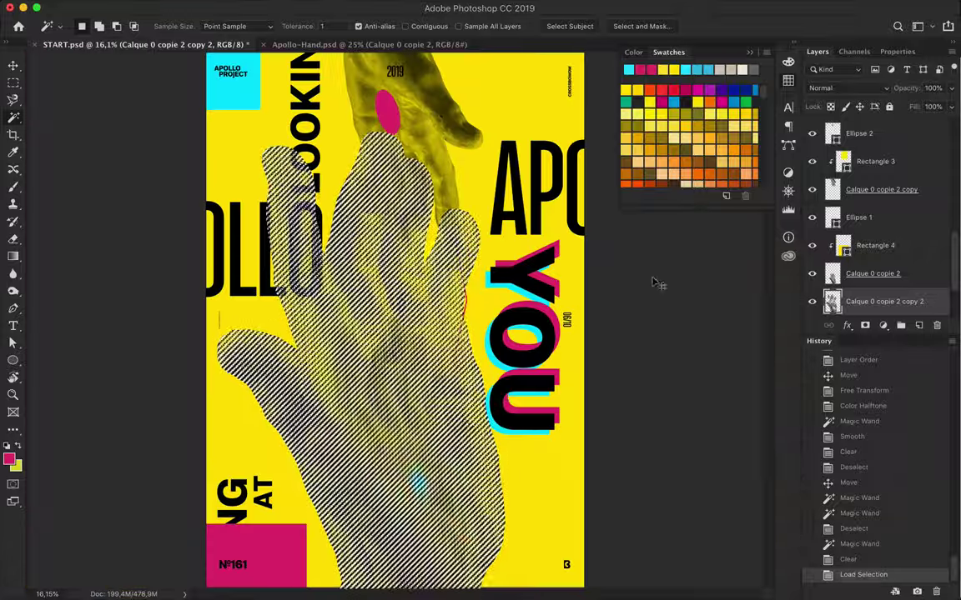
Erase the halftone outside the inverted selection, save, and reposition the halftone hand
key("e")
right_click(334, 192)
key("ctrl+shift+i")
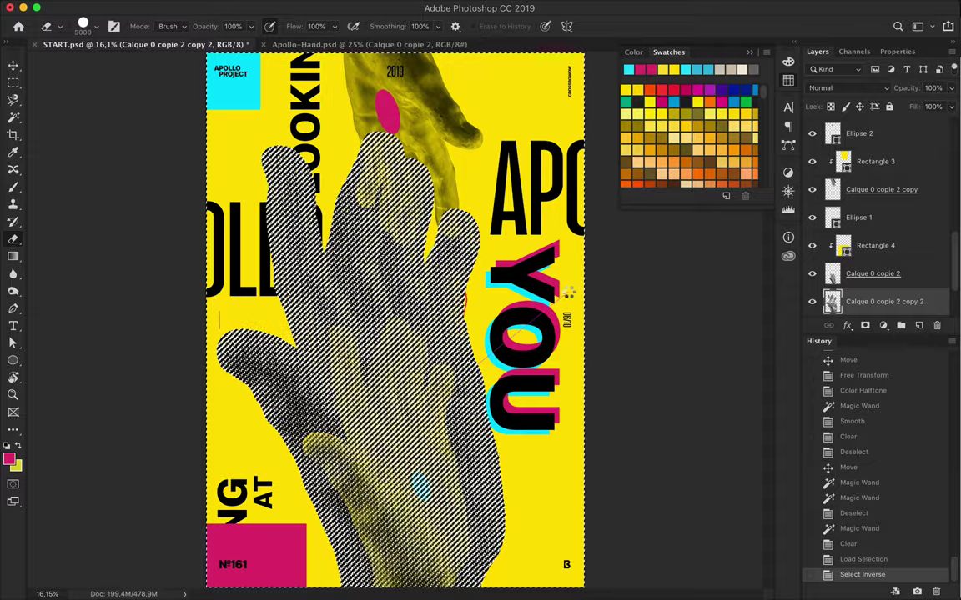
left_click(567, 292)
key("ctrl+s")
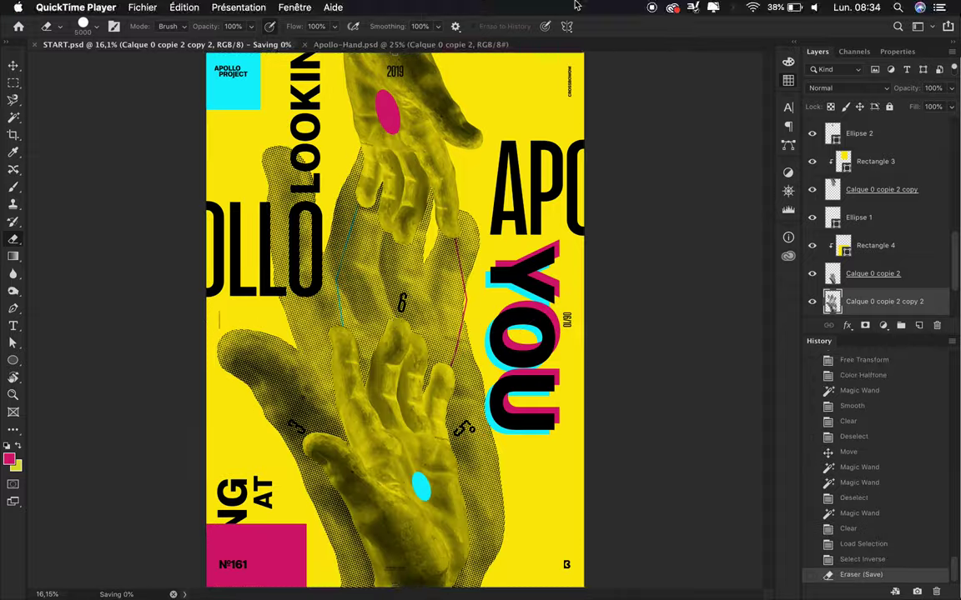
key("ctrl+d")
key("v")
left_click_drag(392, 367, 305, 398)
Duplicate the halftone hand and paint the copy pink inside its loaded outline
left_click(306, 397, "alt")
left_click_drag(306, 398, 312, 397)
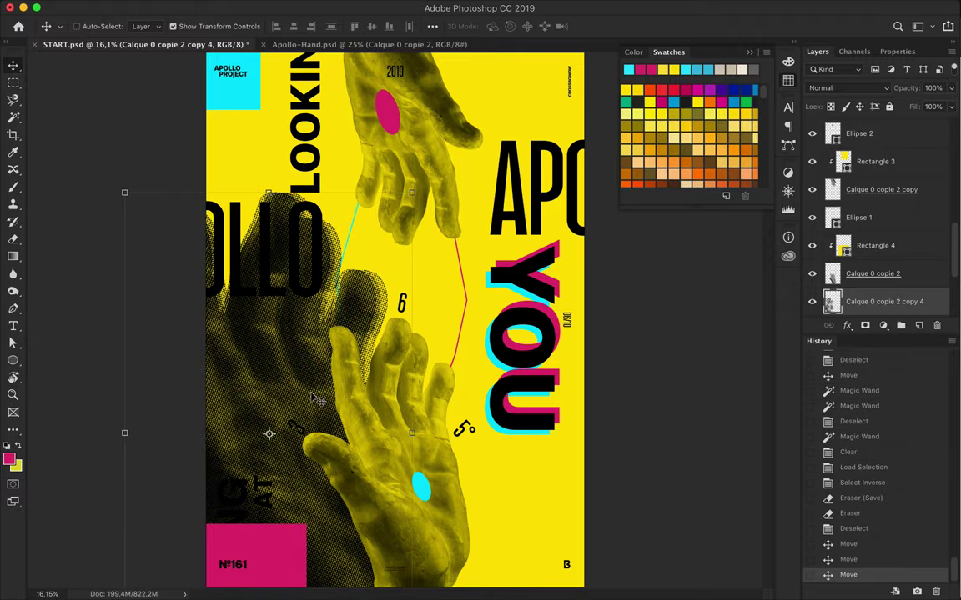
left_click(832, 301, "super")
key("b")
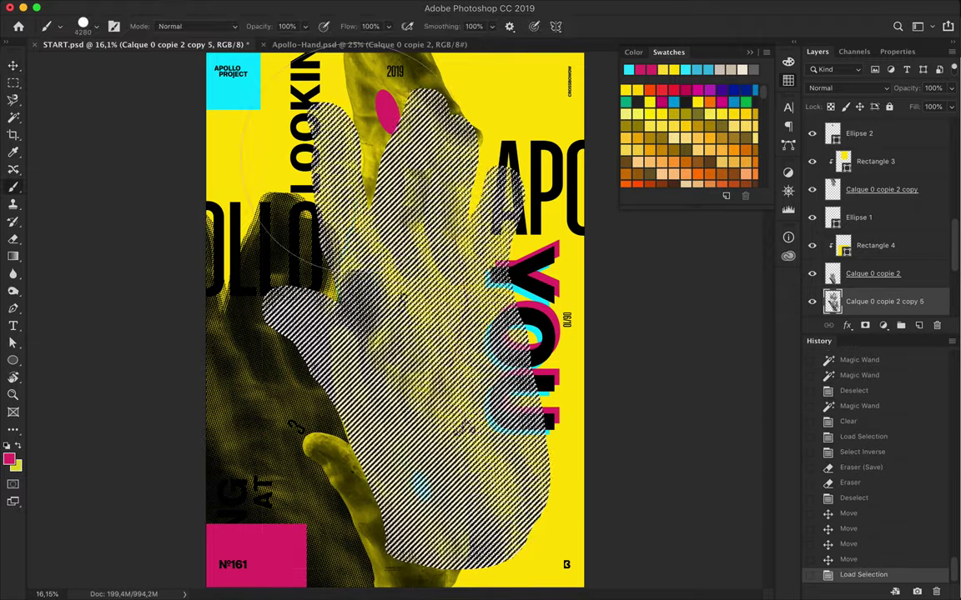
mouse_move(391, 317)
left_mouse_down()
mouse_move(440, 332)
mouse_move(439, 190)
left_mouse_up()
key("ctrl+d")
key("v")
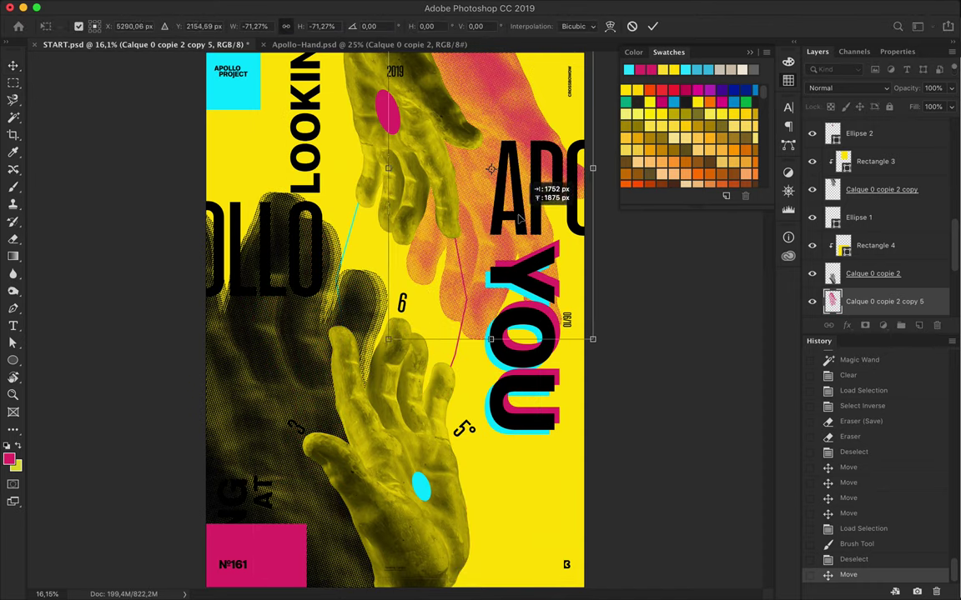
Make a cyan-painted hand copy behind the lower yellow hand and delete the spare layer
key("Return")
left_click_drag(439, 191, 477, 523)
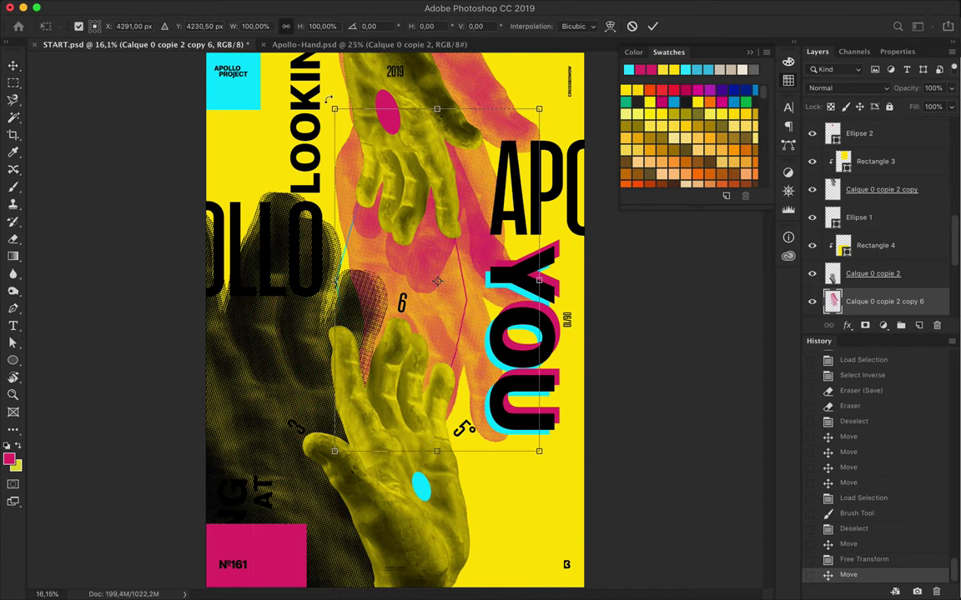
key("Return")
left_click(832, 301, "ctrl")
key("b")
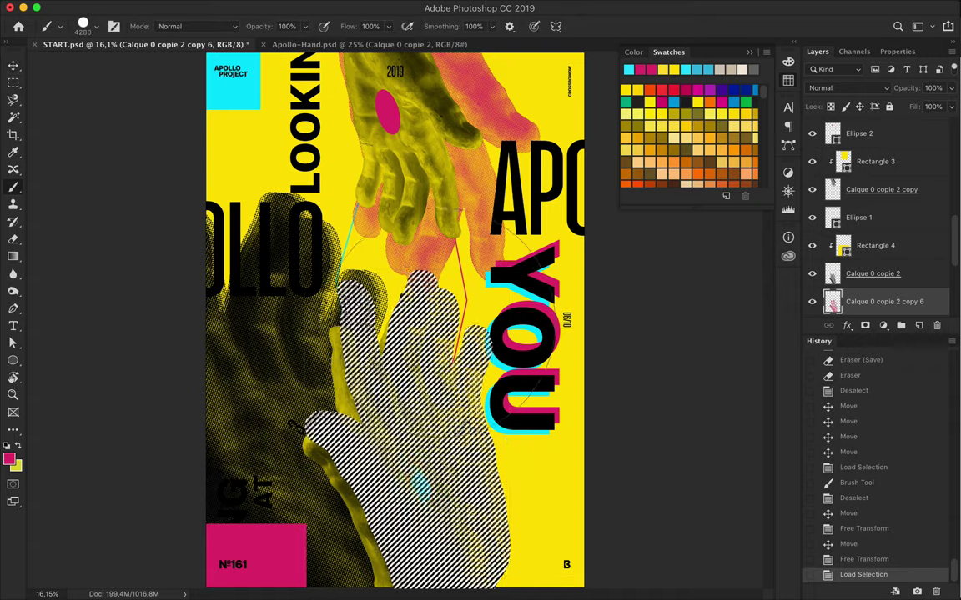
left_click(450, 333)
key("ctrl+d")
key("v")
left_click_drag(450, 334, 464, 428)
key("Delete")
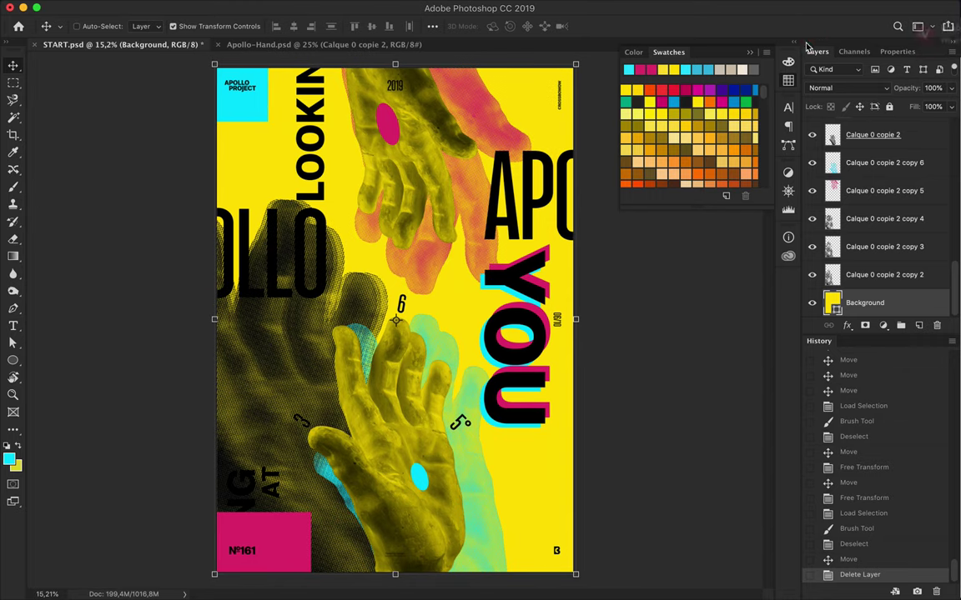
Duplicate the hand layer and cut the copy down to a narrow vertical halftone strip
scroll(534, 365, "up", 2)
right_click(334, 277)
left_click(346, 285)
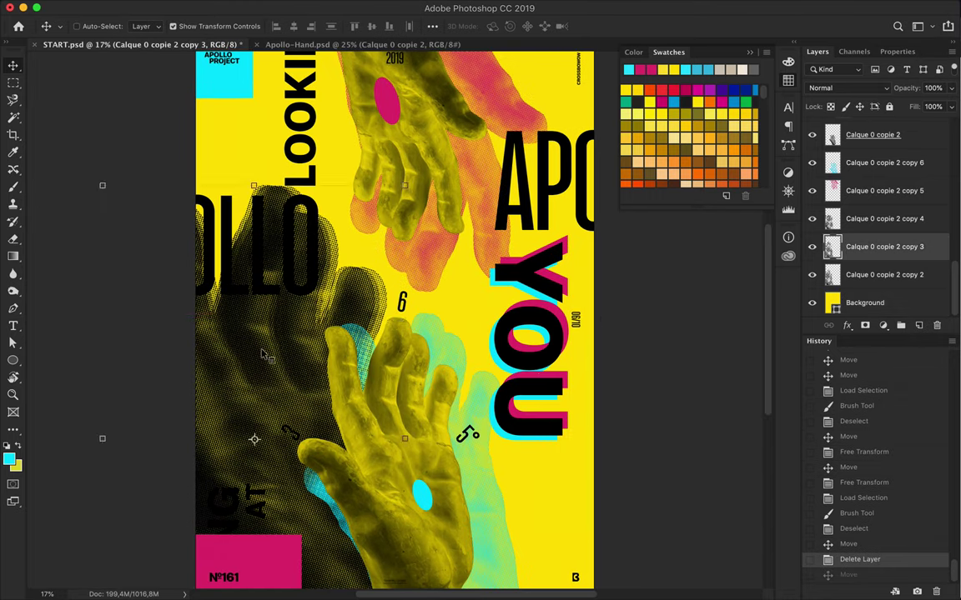
left_click_drag(346, 288, 534, 250)
key("m")
mouse_move(450, 196)
left_mouse_down()
mouse_move(515, 476)
mouse_move(534, 400)
left_mouse_up()
key("ctrl+shift+i")
key("Delete")
key("ctrl+d")
Move the strip into place, erase an unwanted part and paint a strip yellow
key("v")
key("e")
left_click_drag(467, 167, 517, 184)
mouse_move(500, 333)
left_mouse_down()
mouse_move(542, 373)
mouse_move(598, 251)
mouse_move(392, 261)
left_mouse_up()
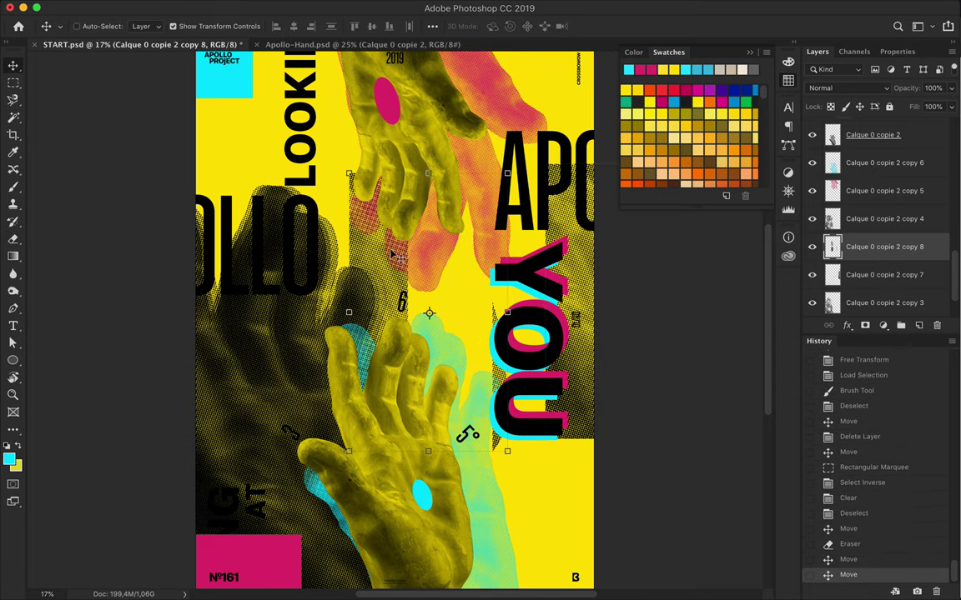
key("b")
left_click_drag(375, 184, 375, 417)
mouse_move(375, 175)
left_mouse_down()
mouse_move(375, 400)
mouse_move(392, 392)
mouse_move(260, 400)
mouse_move(263, 409)
left_mouse_up()
key("ctrl+d")
Duplicate a strip into the middle of the poster, undoing an accidental background shift
key("v")
mouse_move(353, 408)
left_mouse_down()
mouse_move(488, 280)
mouse_move(416, 350)
left_mouse_up()
key("e")
key("v")
left_click(865, 303)
left_click_drag(584, 326, 466, 325)
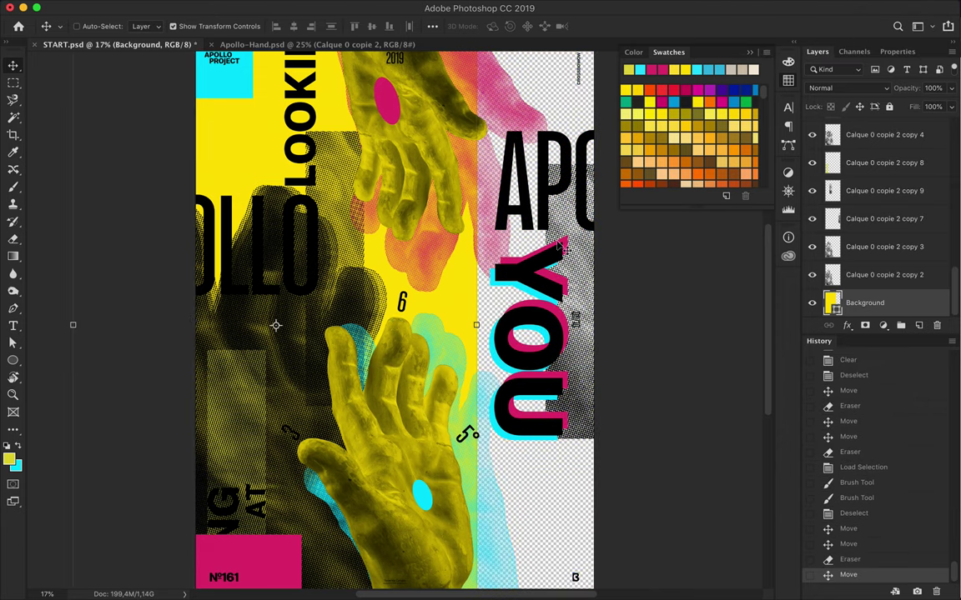
key("ctrl+z")
Trim the edge of the strip beside YOU and move the pink middle strip upward
left_click(535, 251)
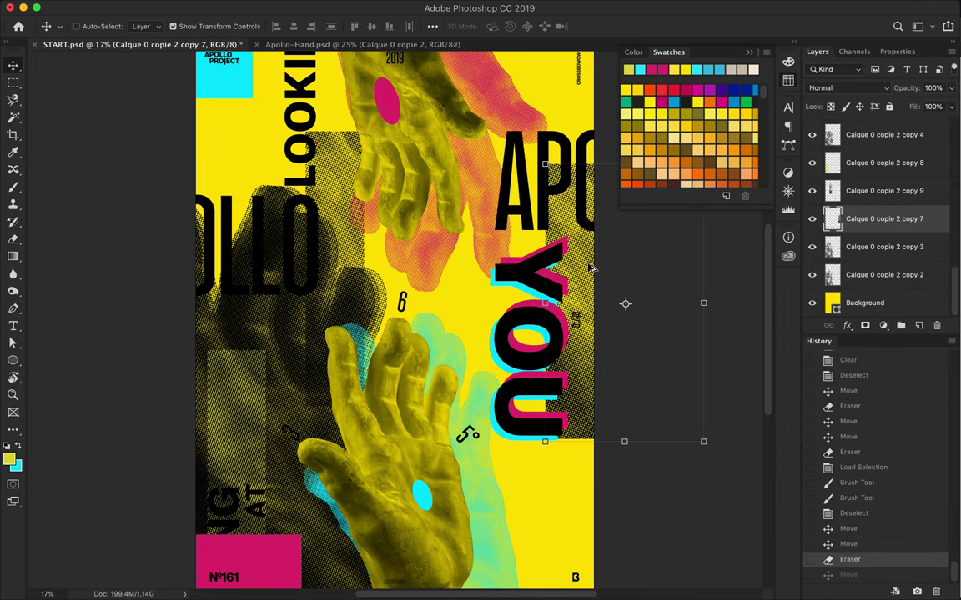
key("e")
mouse_move(594, 320)
left_mouse_down()
mouse_move(593, 383)
mouse_move(596, 232)
mouse_move(600, 467)
left_mouse_up()
key("v")
left_click(446, 223, "ctrl")
key("e")
key("v")
left_click_drag(477, 349, 497, 242)
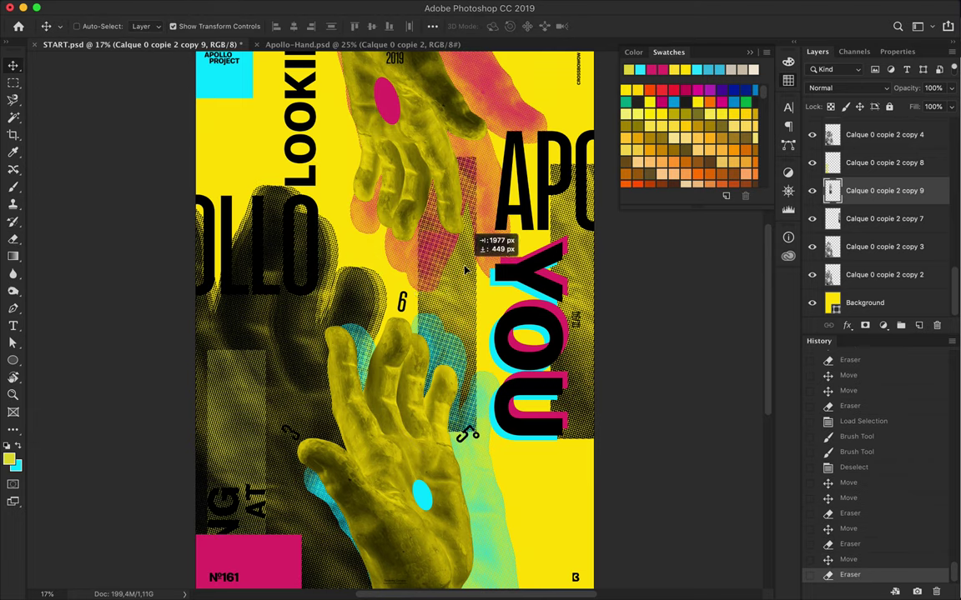
Cut the pink strip to a short piece, move it near APO, and duplicate the APOLLO lettering
key("m")
left_click_drag(455, 373, 455, 384)
key("ctrl+shift+i")
key("Delete")
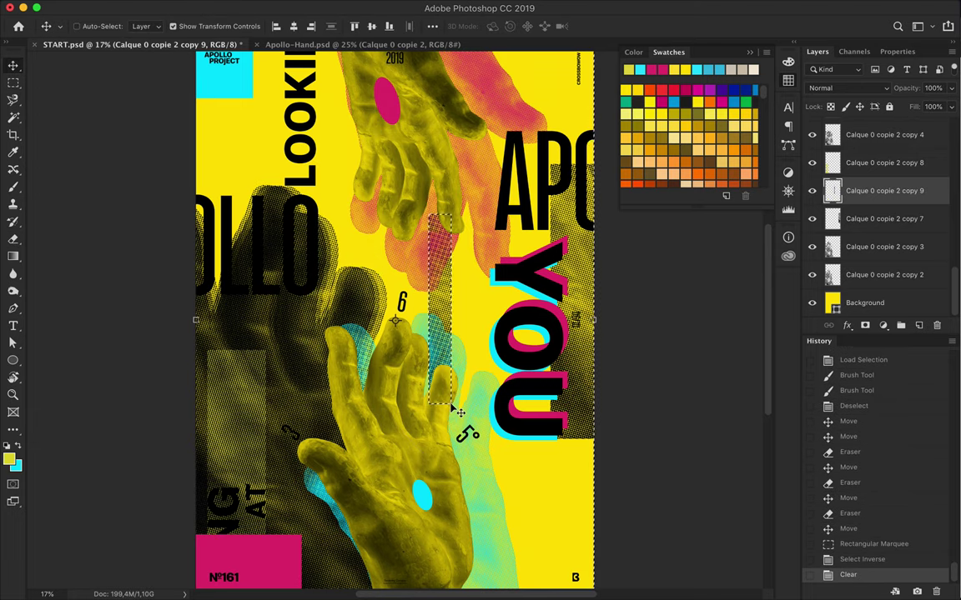
key("ctrl+d")
key("v")
mouse_move(468, 248)
left_mouse_down()
mouse_move(489, 148)
mouse_move(488, 161)
left_mouse_up()
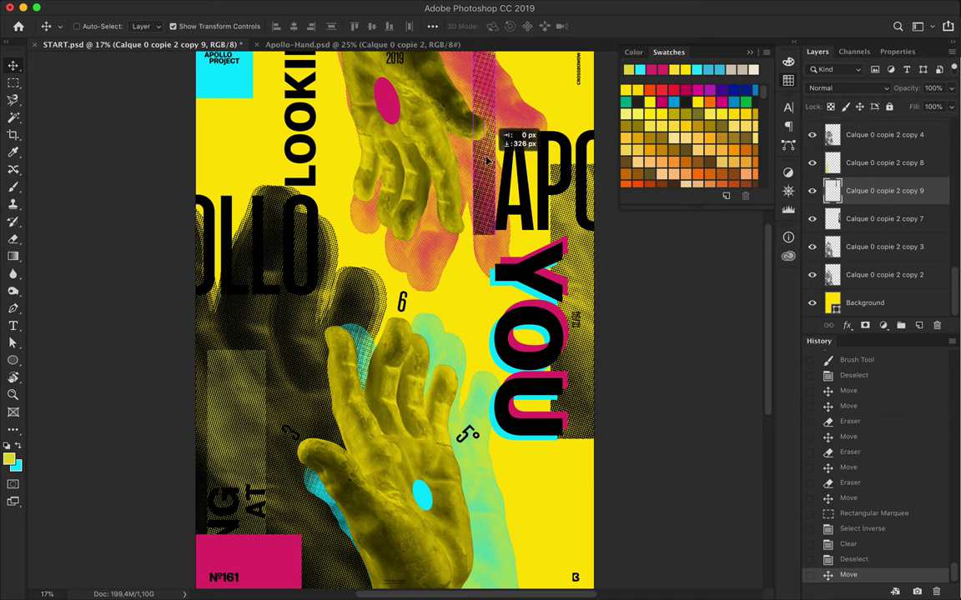
left_click_drag(318, 224, 321, 219)
Make the APOLLO copy black and place it just beneath the original lettering
double_click(833, 160)
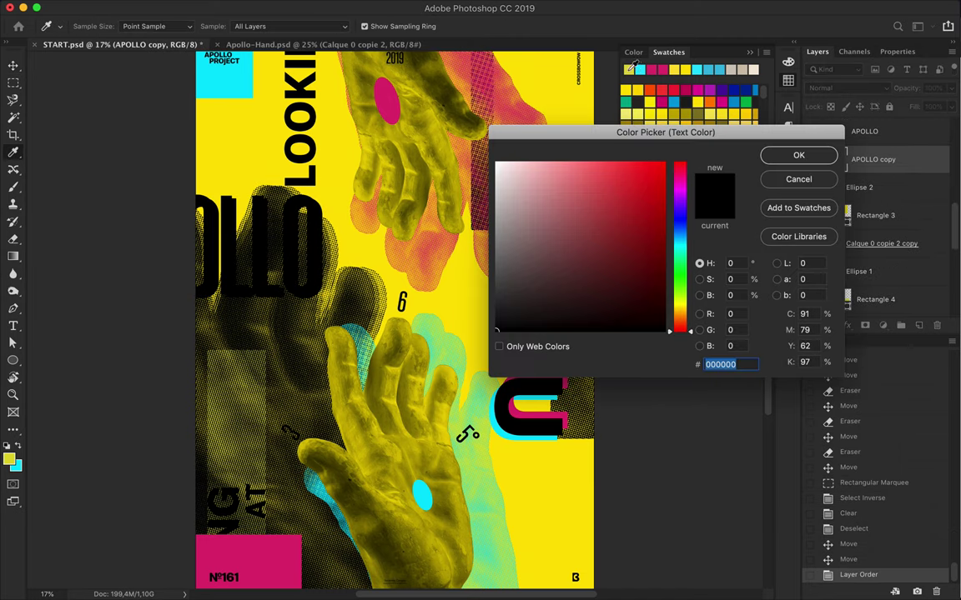
left_click(784, 158)
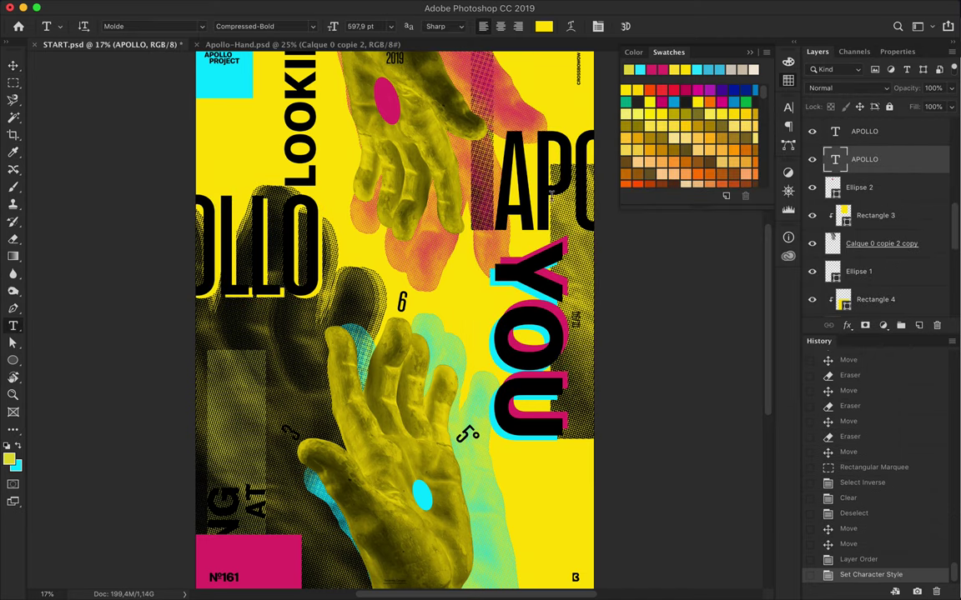
key("v")
left_click_drag(876, 131, 899, 160)
Set the text colour to a colour sampled from the poster
key("t")
left_click(496, 30)
left_click(571, 57)
key("Return")
key("i")
key("t")
left_click(471, 26)
left_click(572, 57)
key("Return")
key("v")
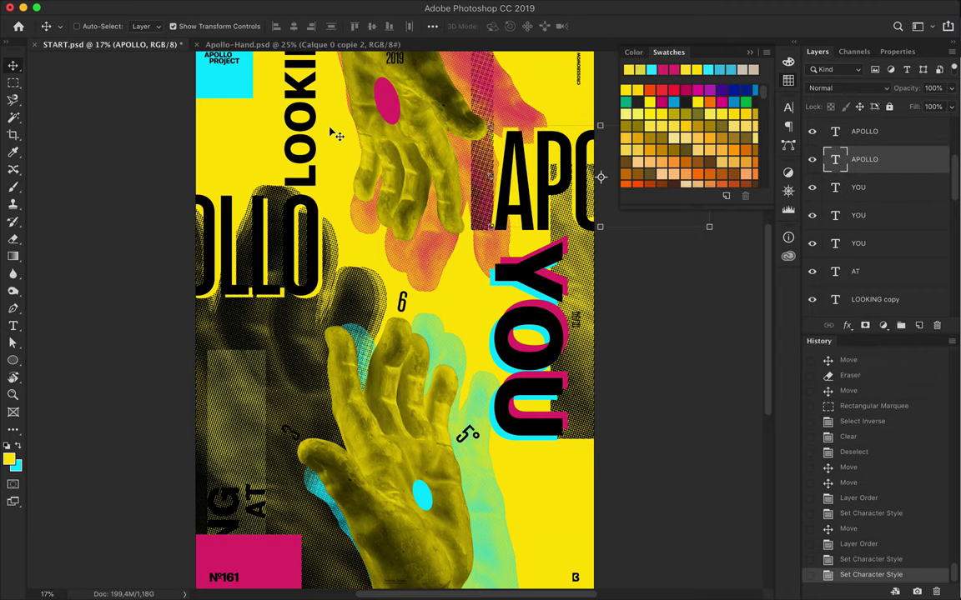
Copy the AT lettering below YOU as '#2', enlarge it and nudge it up
scroll(482, 309, "down", 2)
scroll(292, 406, "down", 2, "alt")
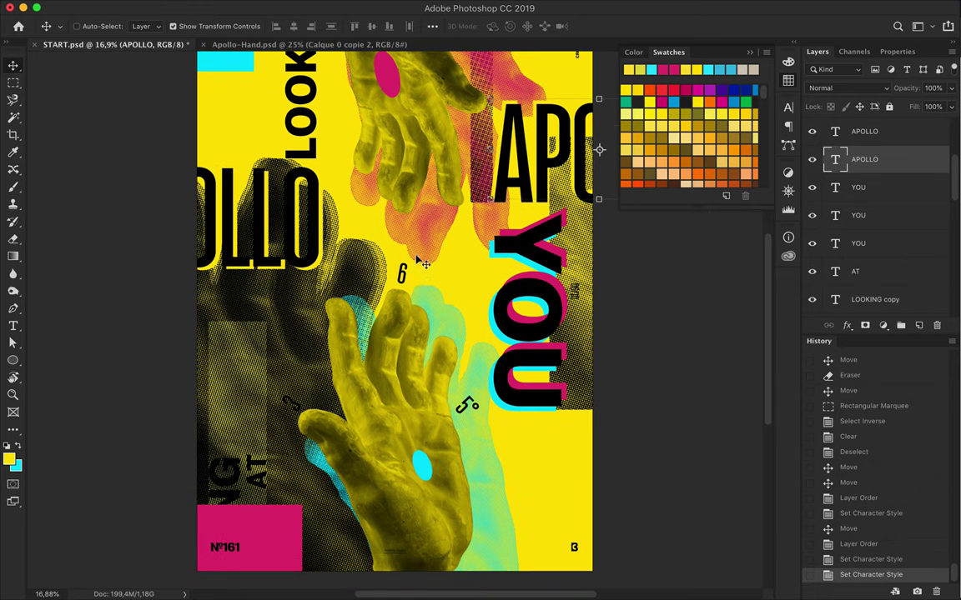
left_click(265, 484, "ctrl")
mouse_move(265, 484)
left_mouse_down()
mouse_move(516, 467)
mouse_move(523, 450)
left_mouse_up()
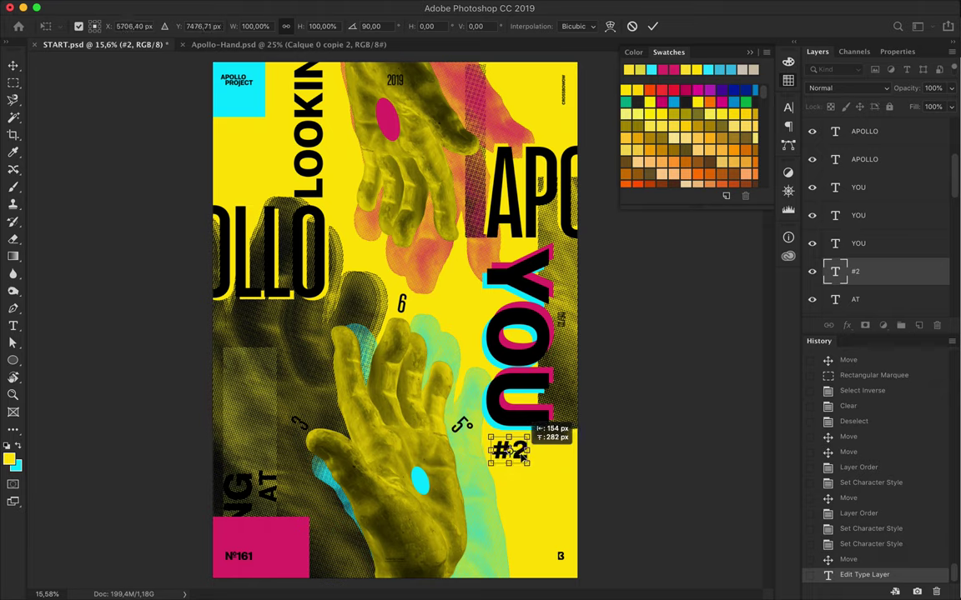
left_click_drag(590, 486, 595, 488)
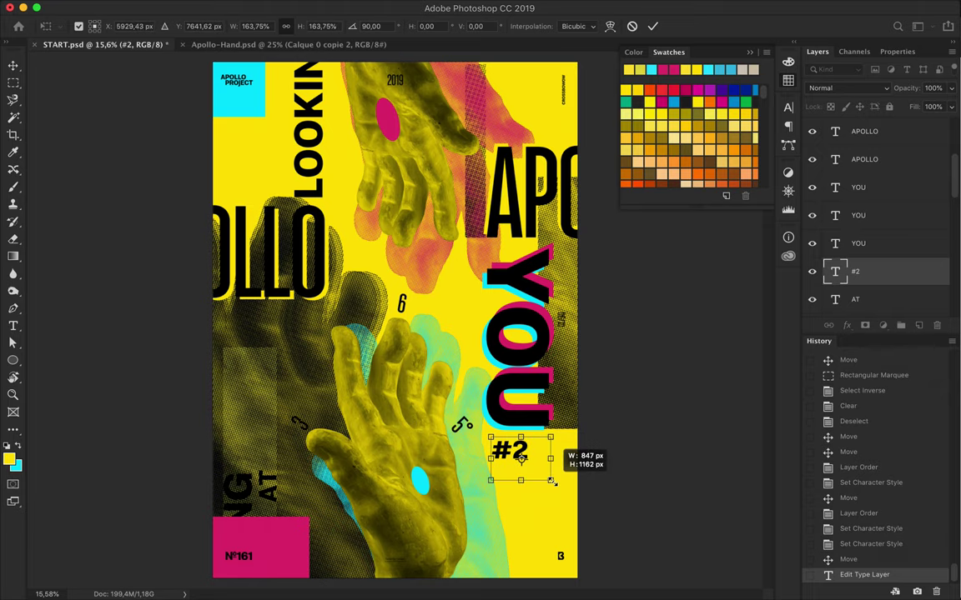
key("Return")
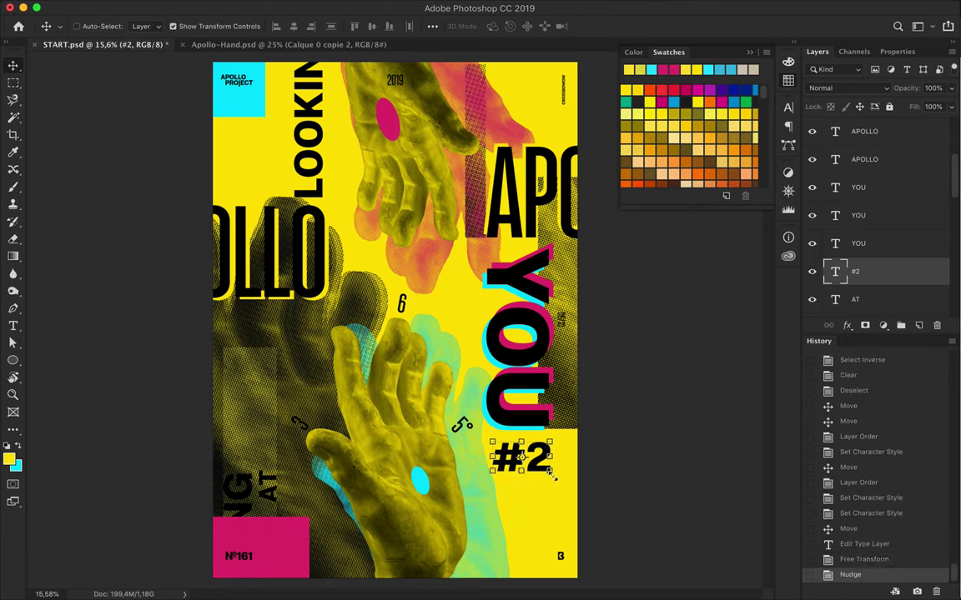
key("Up")
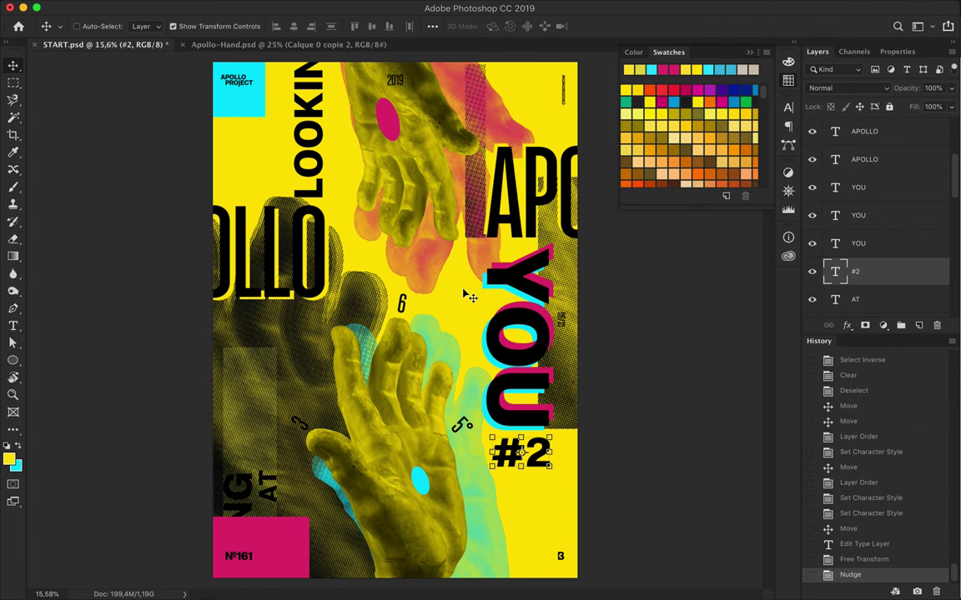
left_click(281, 550)
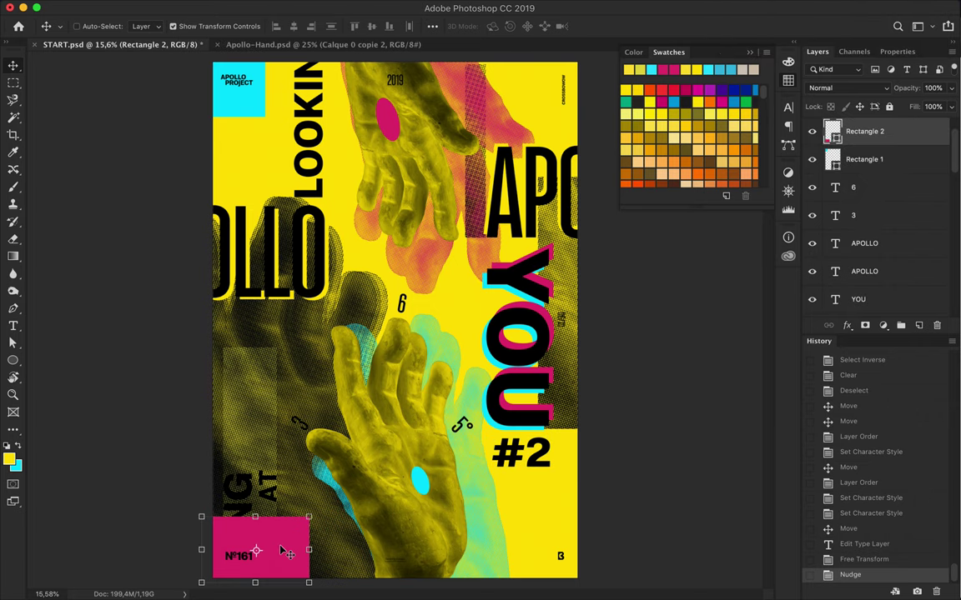
Duplicate the top-left cyan block and reshape it into a narrow strip down the left edge
left_click(238, 88, "super")
left_click_drag(238, 87, 208, 92)
left_click_drag(201, 128, 202, 197)
left_click_drag(205, 143, 210, 146)
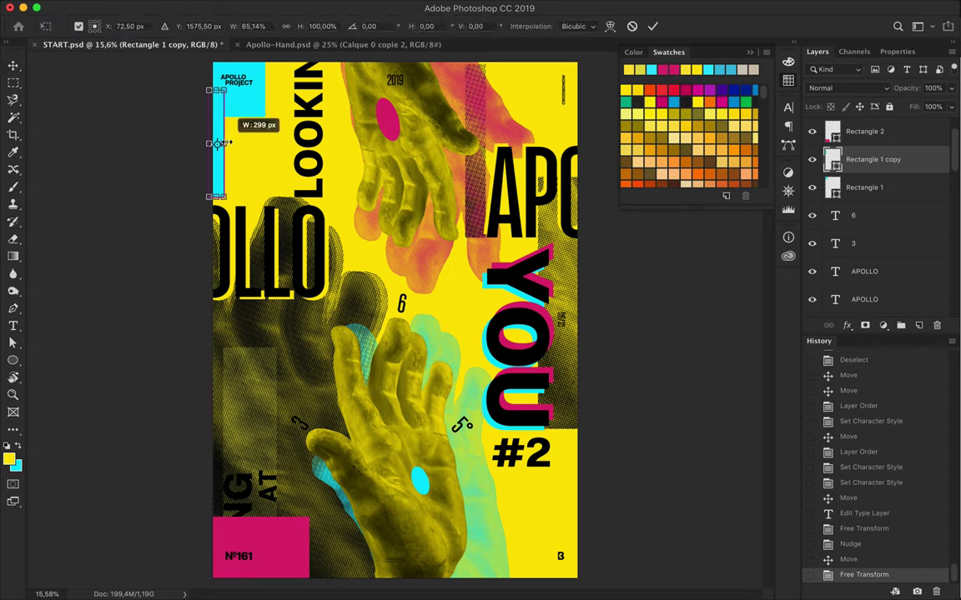
key("Return")
Duplicate the magenta block into a longer bar along the bottom edge
left_click(257, 553, "super")
left_click_drag(257, 553, 380, 587)
key("super+t")
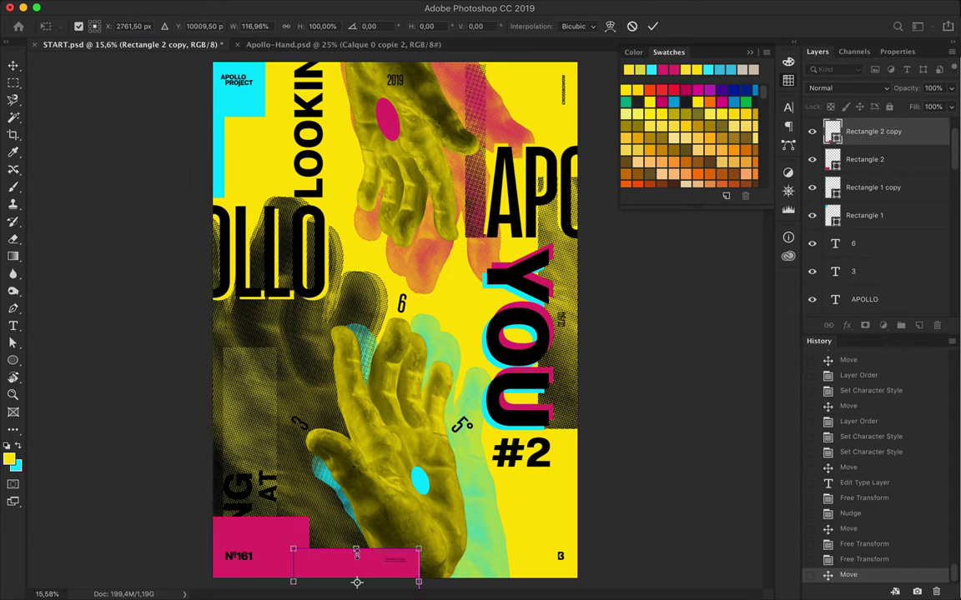
key("Return")
Copy a cyan strip to mid-height and align it with the other strip and 06/10 by vertical centres
mouse_move(215, 172)
left_mouse_down()
mouse_move(202, 306)
mouse_move(596, 336)
left_mouse_up()
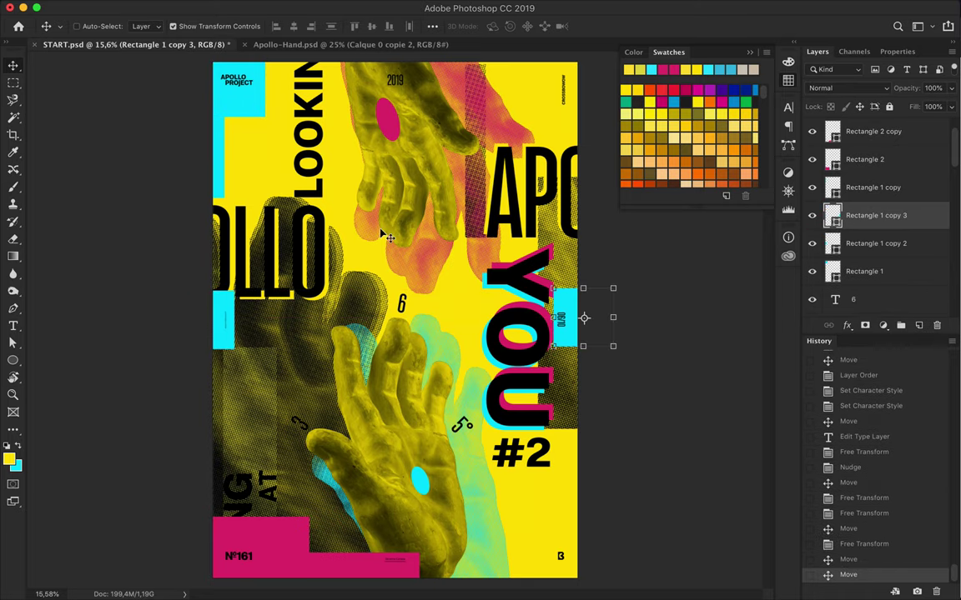
left_click(875, 243, "ctrl")
scroll(876, 217, "down", 5)
left_click(870, 242, "ctrl")
left_click(432, 26)
left_click(454, 60)
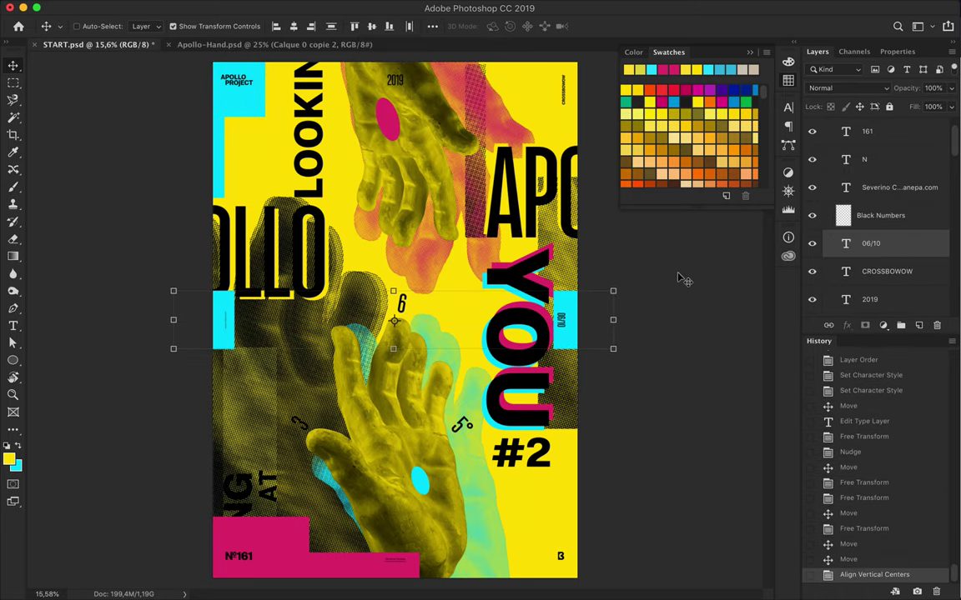
Switch to Full Screen Mode so the poster shows alone against black with no panels
key("f")
key("f")
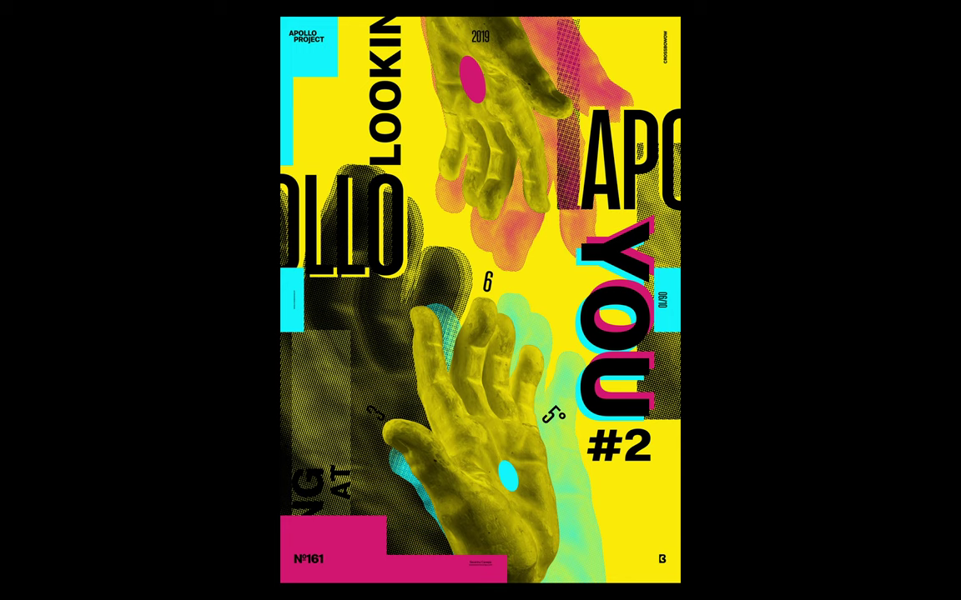